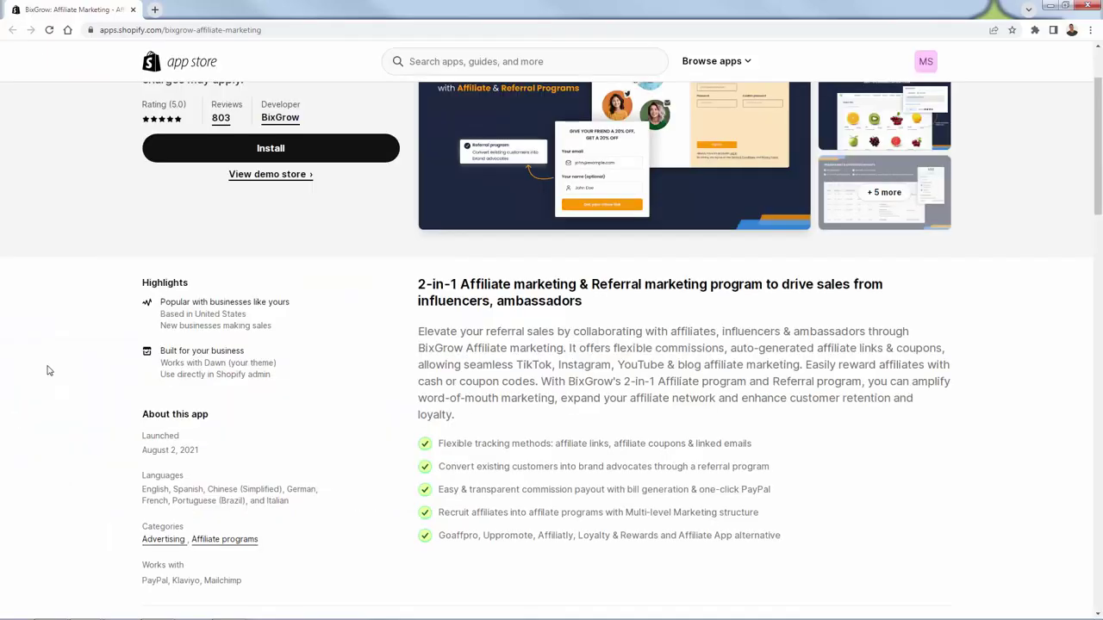
Step: Scroll to the top of the BixGrow listing and enlarge the main 'Boost your sales' screenshot
scroll(63, 441, up, 2)
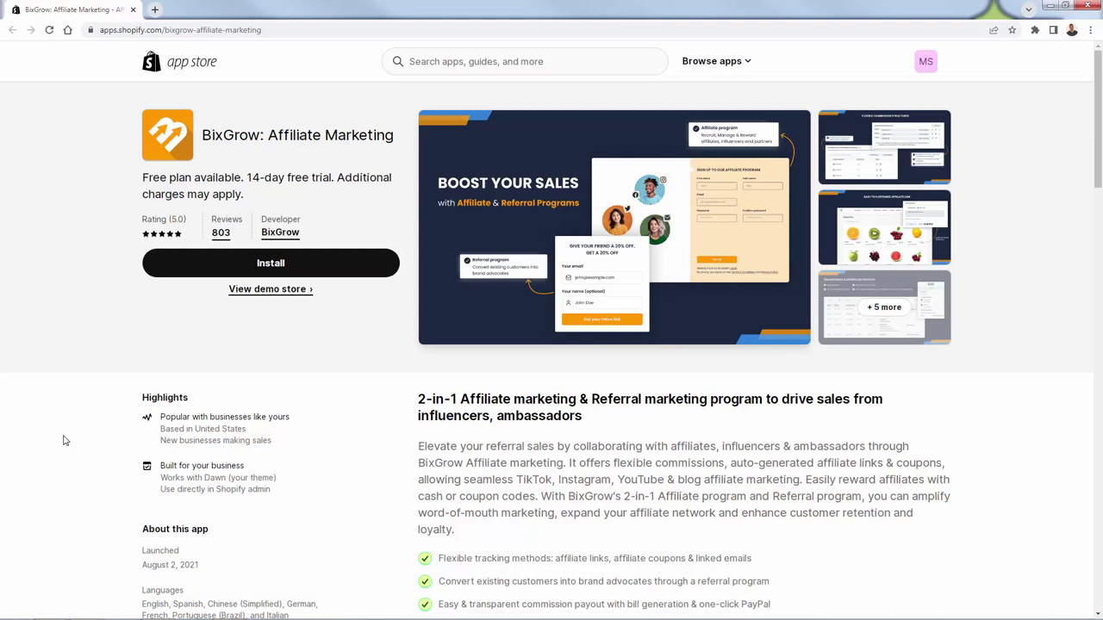
click(552, 223)
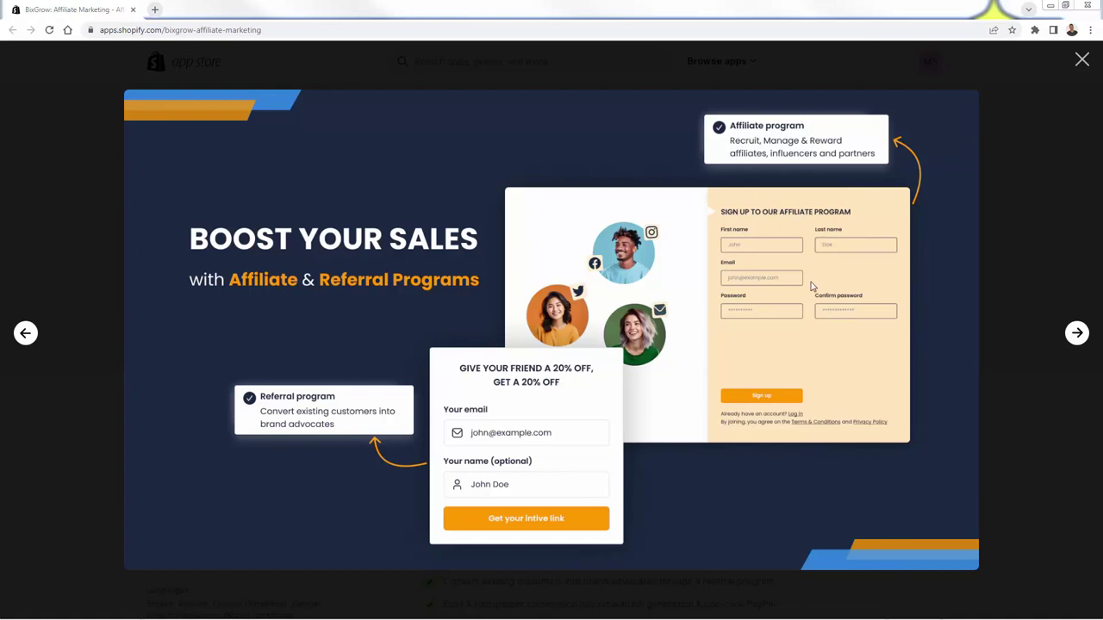
Step: Browse slides from commission structures through payouts, affiliate pages, referral programs and motivate affiliates, then close
click(1096, 331)
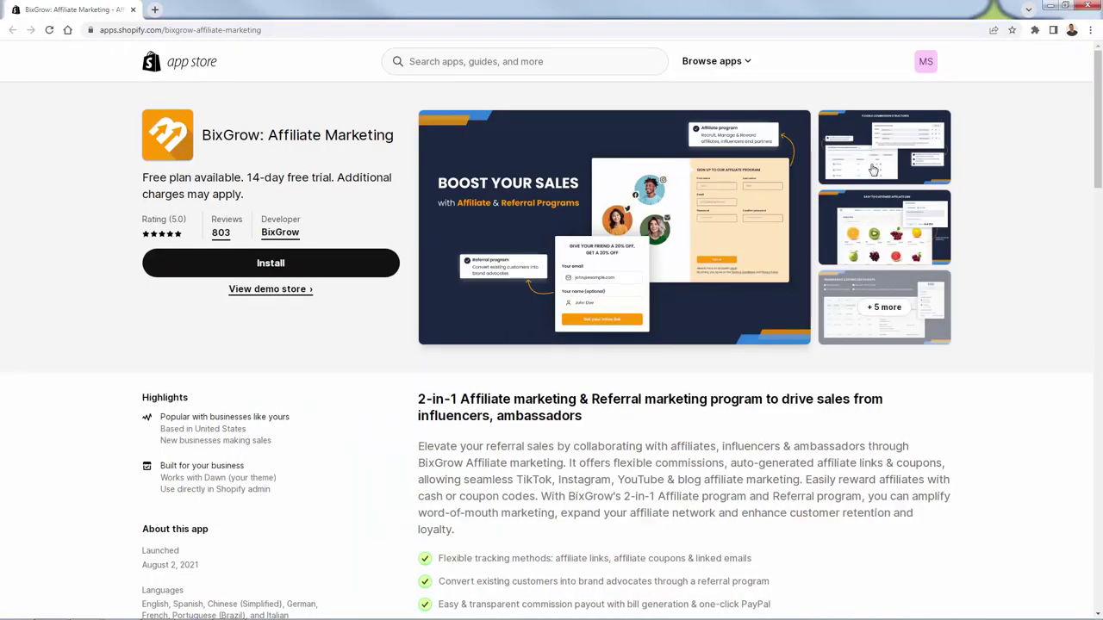
click(873, 170)
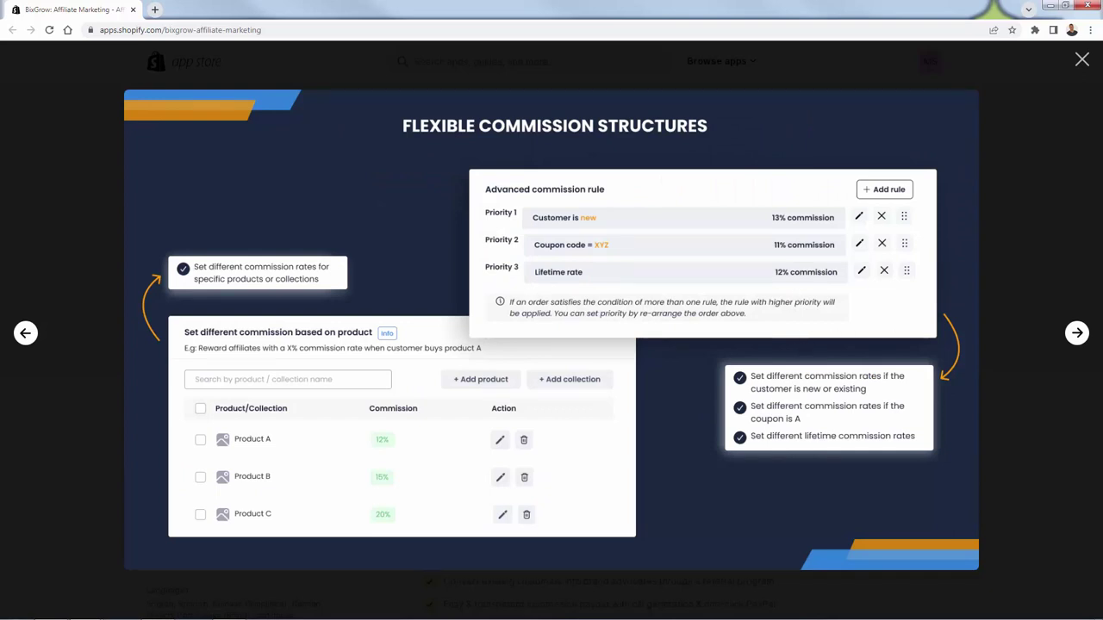
click(1078, 335)
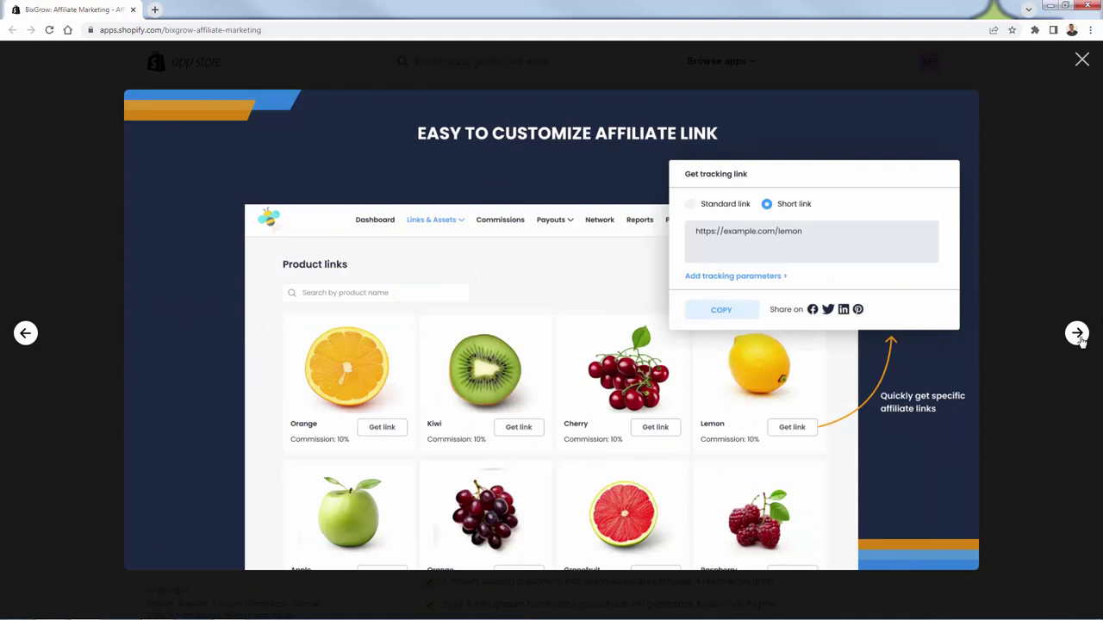
click(1078, 335)
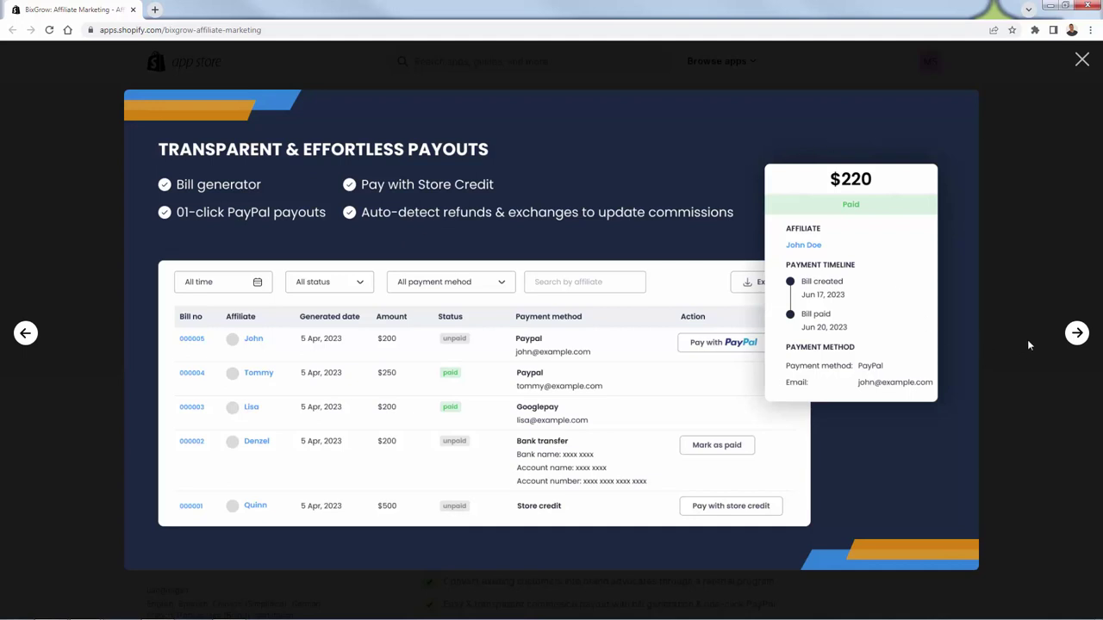
click(1075, 333)
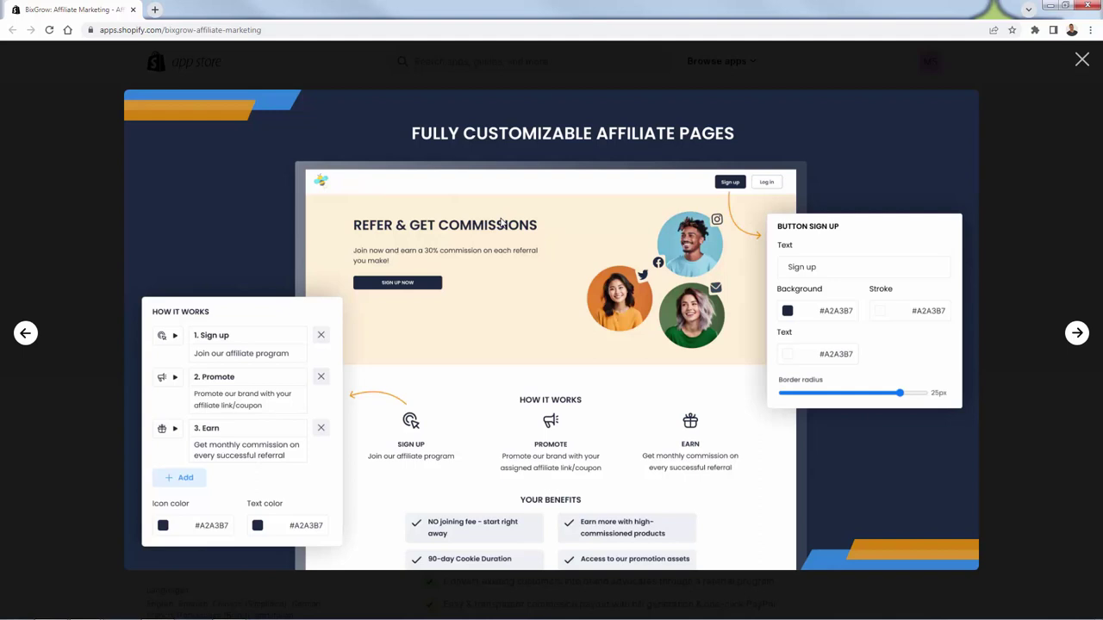
click(1075, 335)
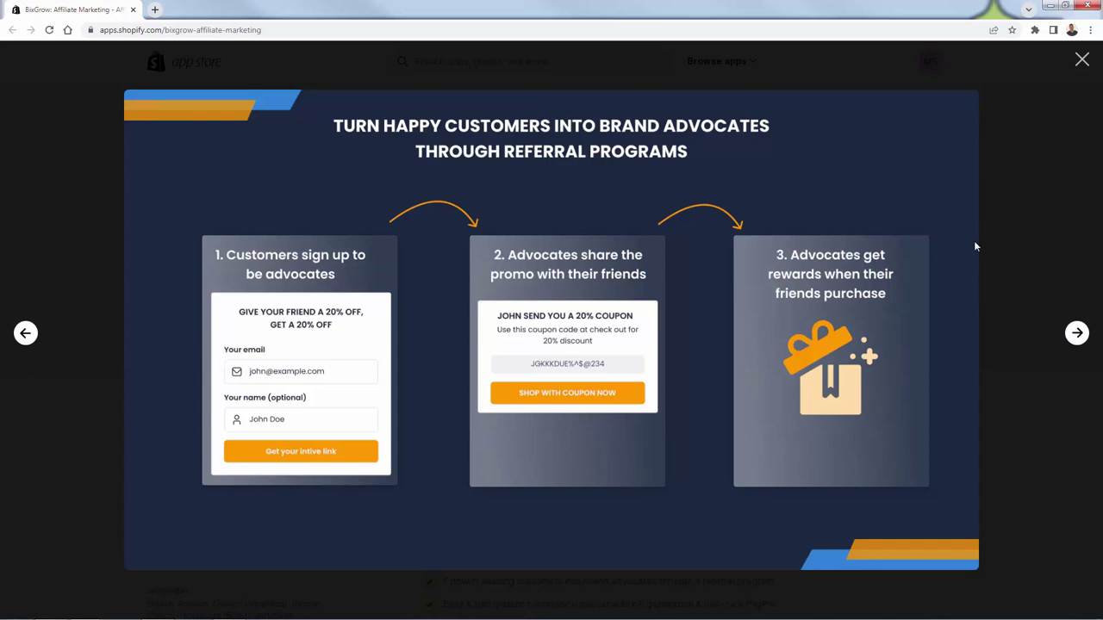
click(1077, 333)
click(1082, 63)
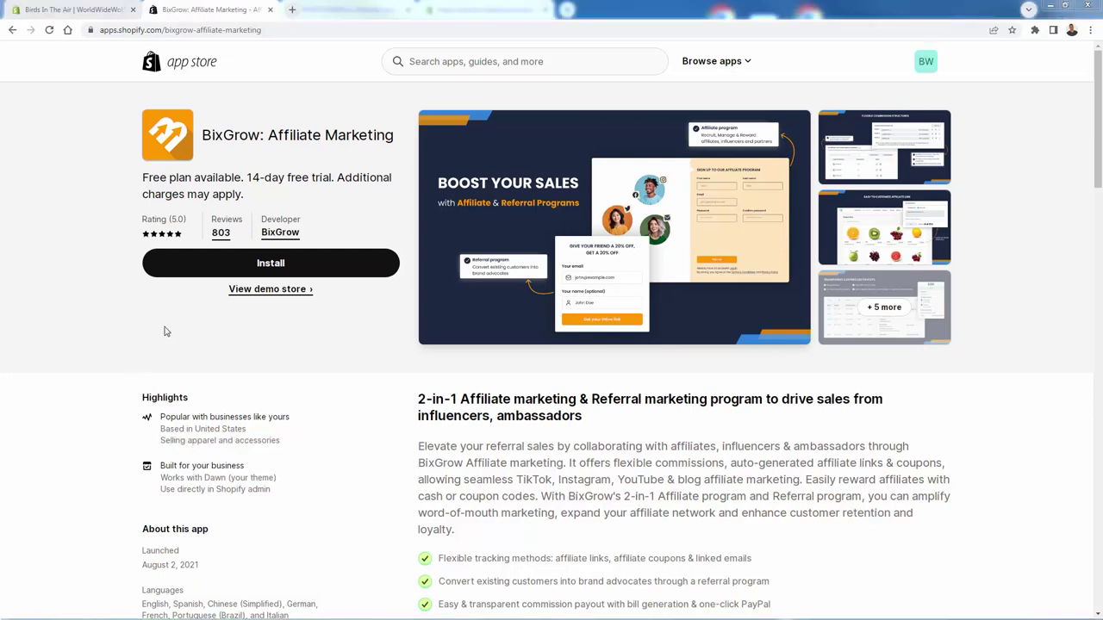
Step: Install BixGrow - Affiliate Marketing on the Birds In The Air store, approving its requested permissions
click(227, 271)
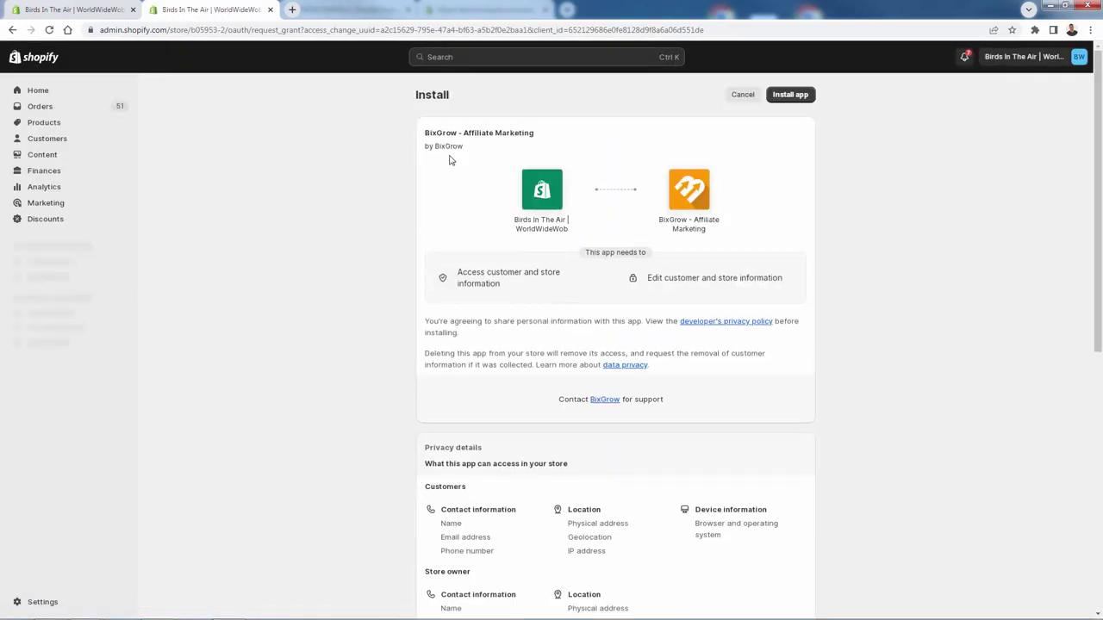
drag(429, 136, 515, 140)
double_click(517, 136)
click(503, 152)
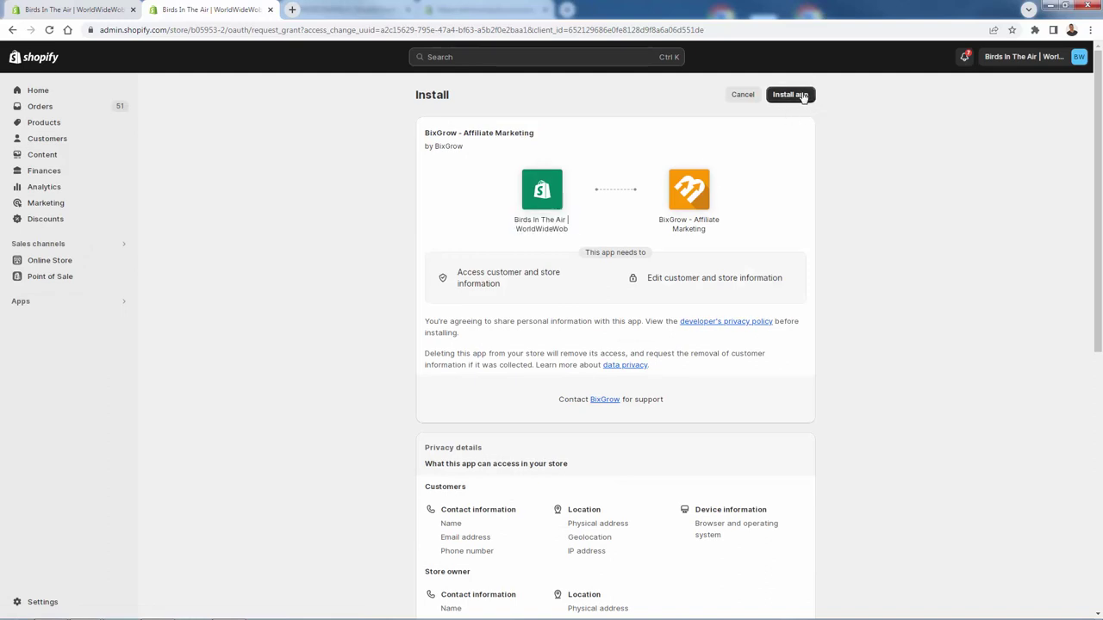
click(802, 94)
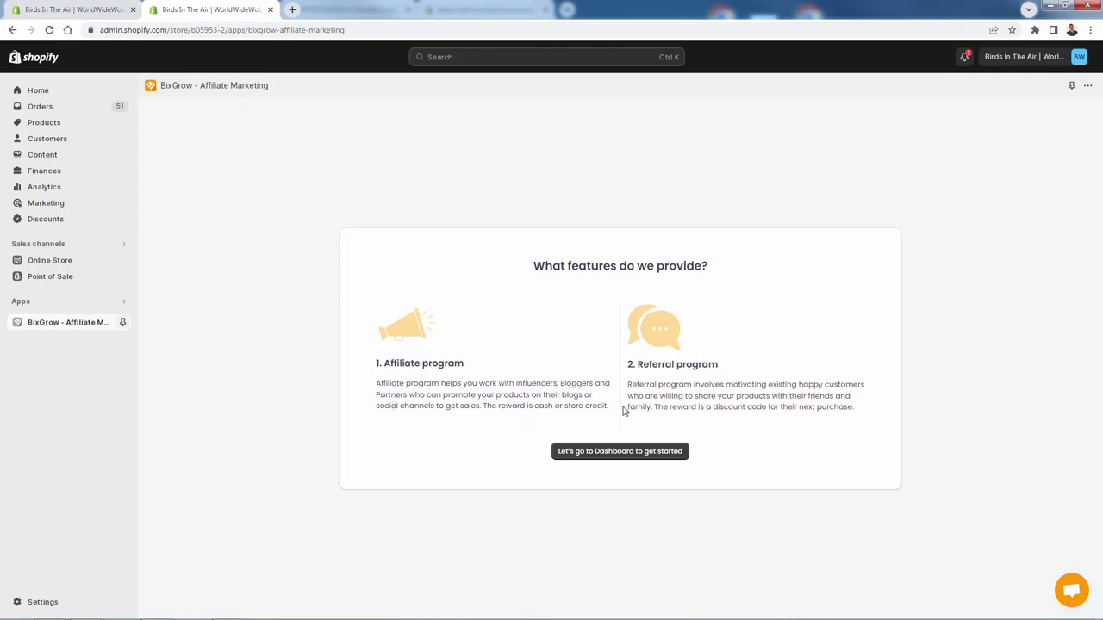
Step: Enter the BixGrow dashboard and toggle between Affiliate and Referral views, ending on Referral
click(612, 457)
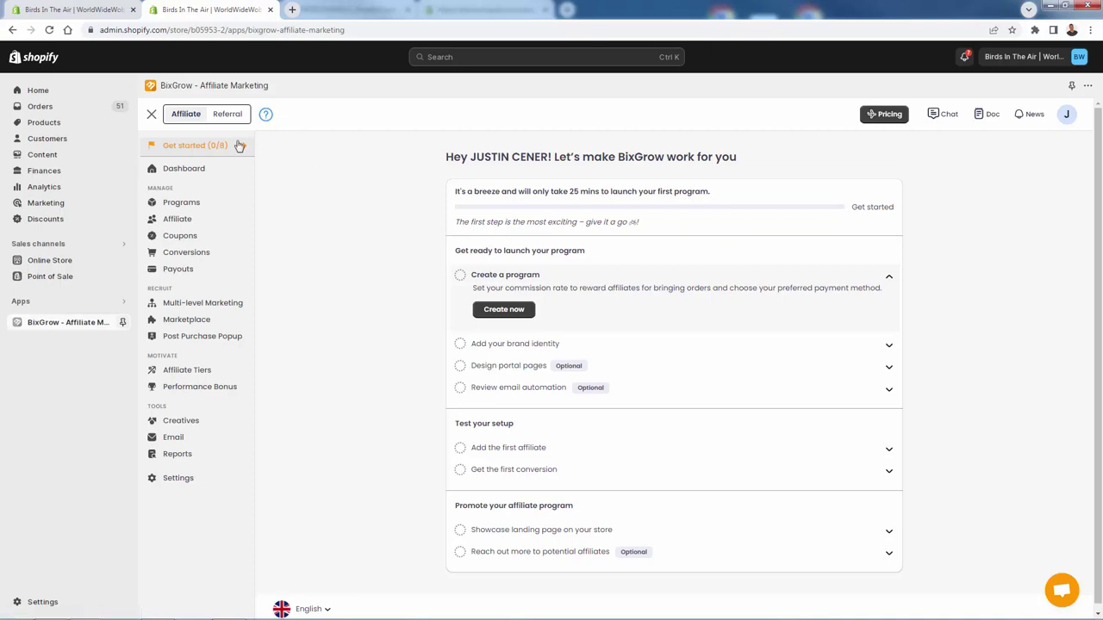
click(223, 119)
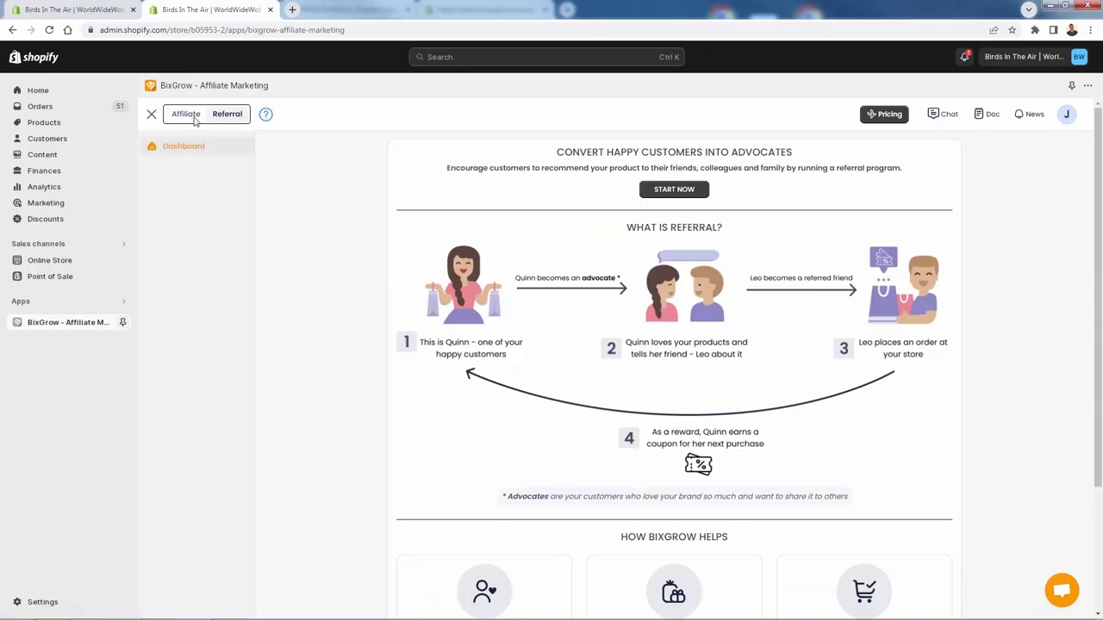
click(187, 114)
click(221, 118)
click(195, 119)
click(219, 119)
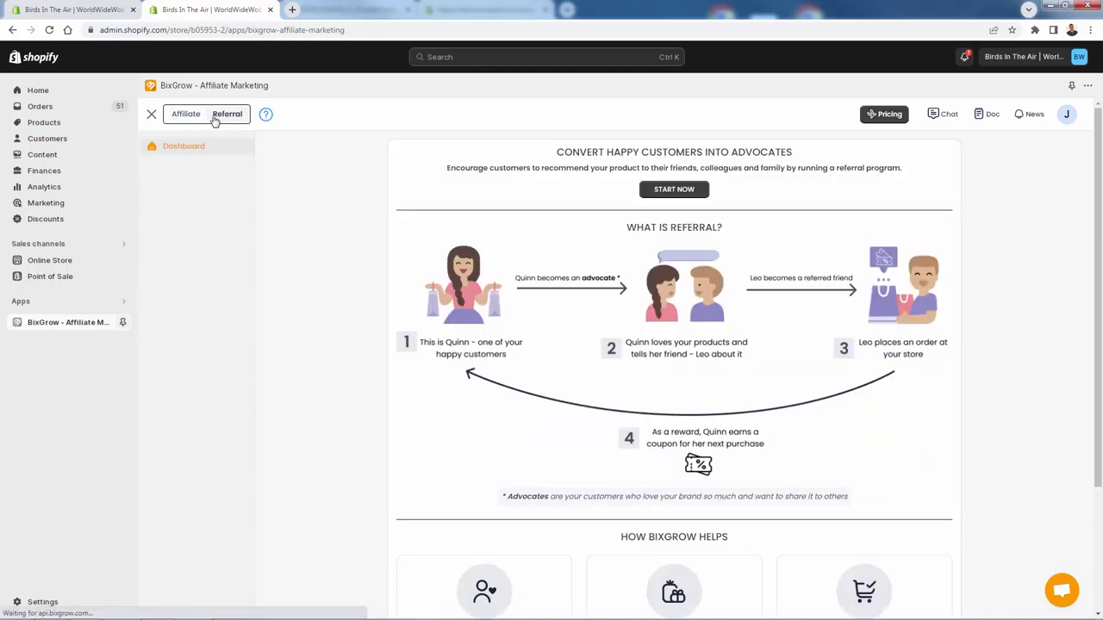
click(184, 119)
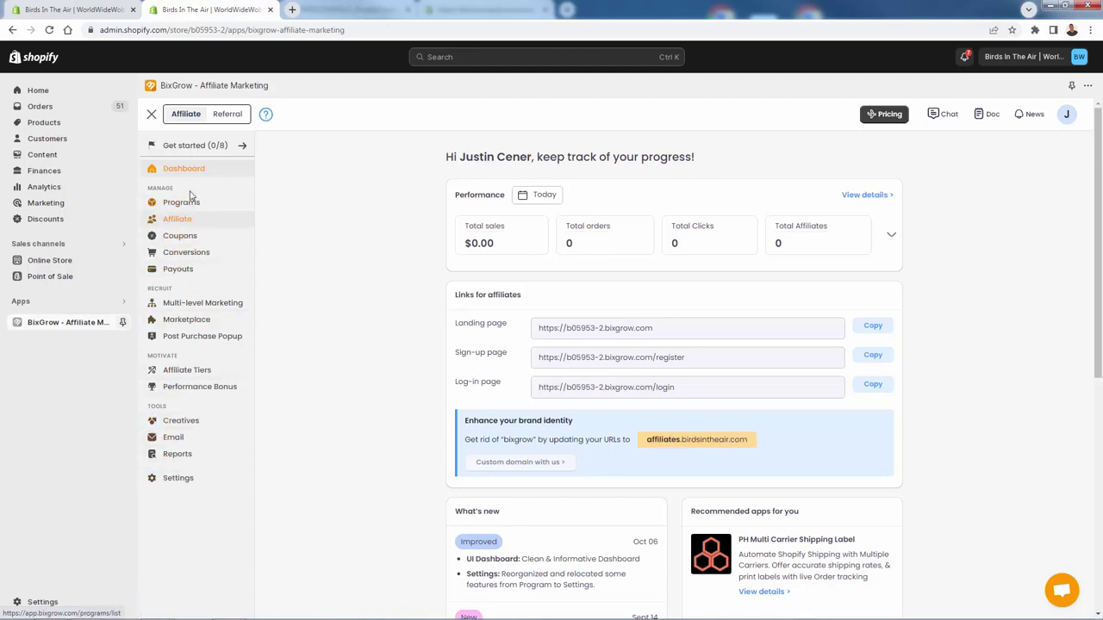
click(226, 114)
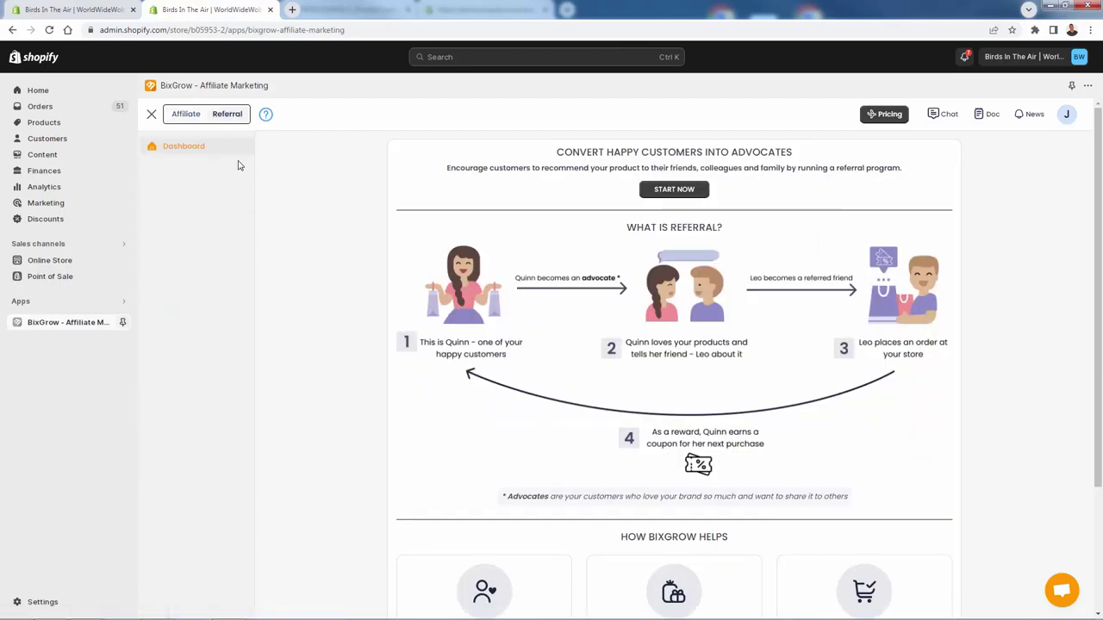
click(265, 115)
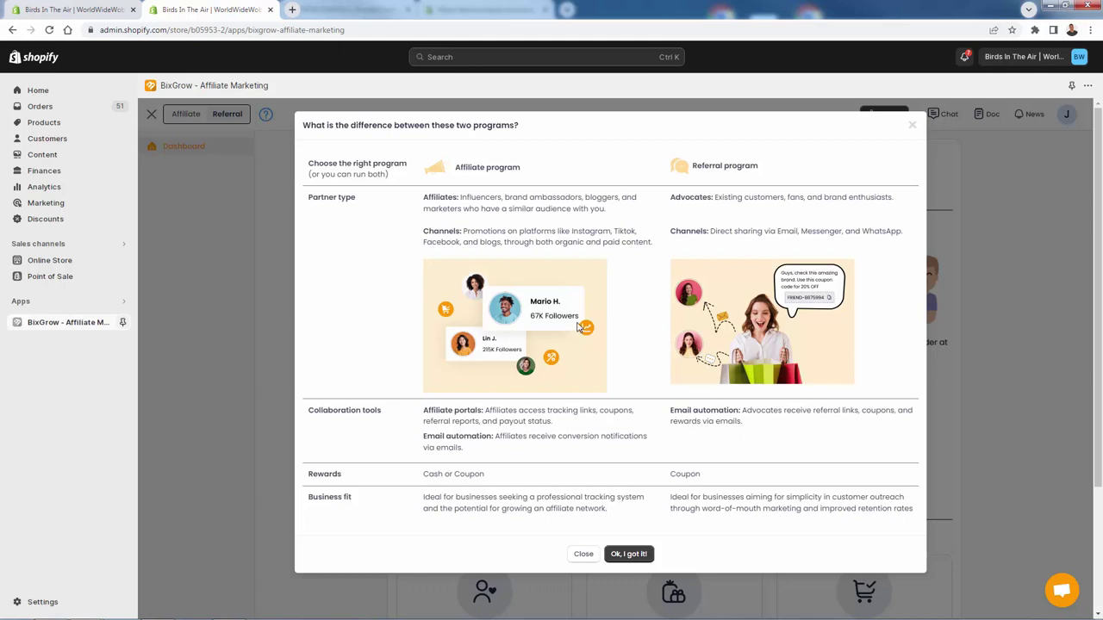
drag(671, 196, 889, 237)
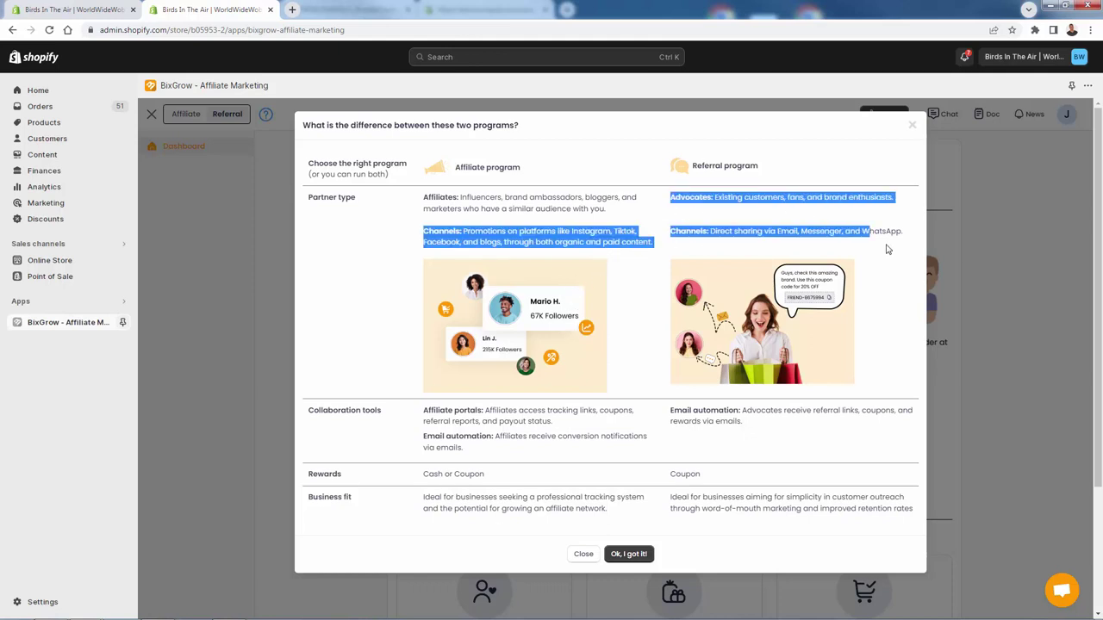
click(892, 249)
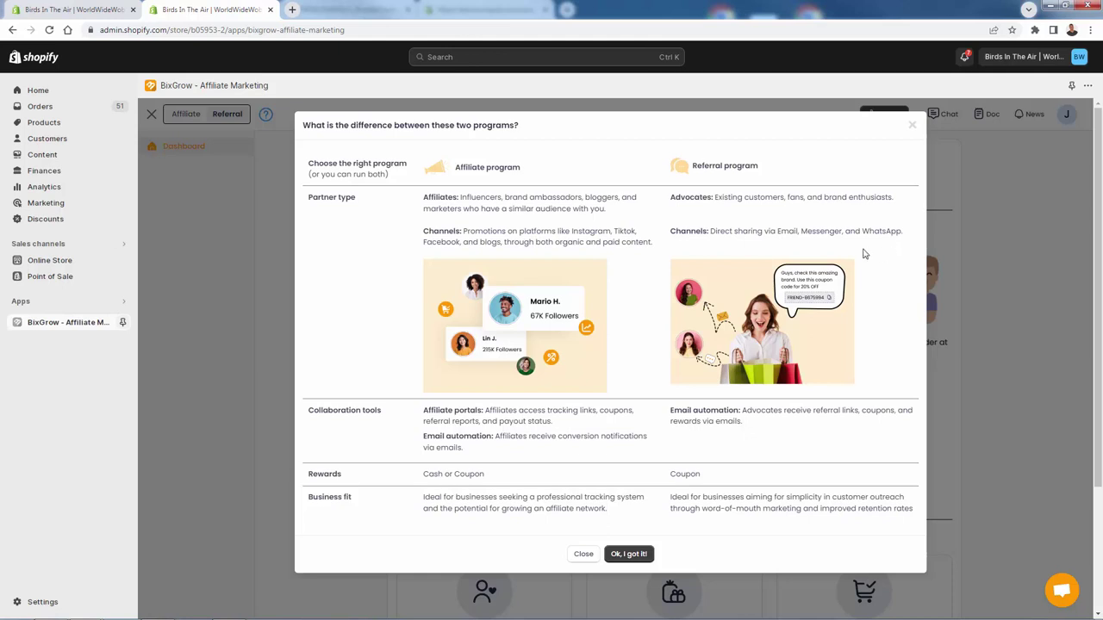
drag(772, 197, 891, 197)
click(854, 198)
drag(708, 198, 762, 197)
click(760, 199)
scroll(773, 428, down, 1)
scroll(774, 429, up, 1)
double_click(681, 474)
click(680, 473)
triple_click(700, 506)
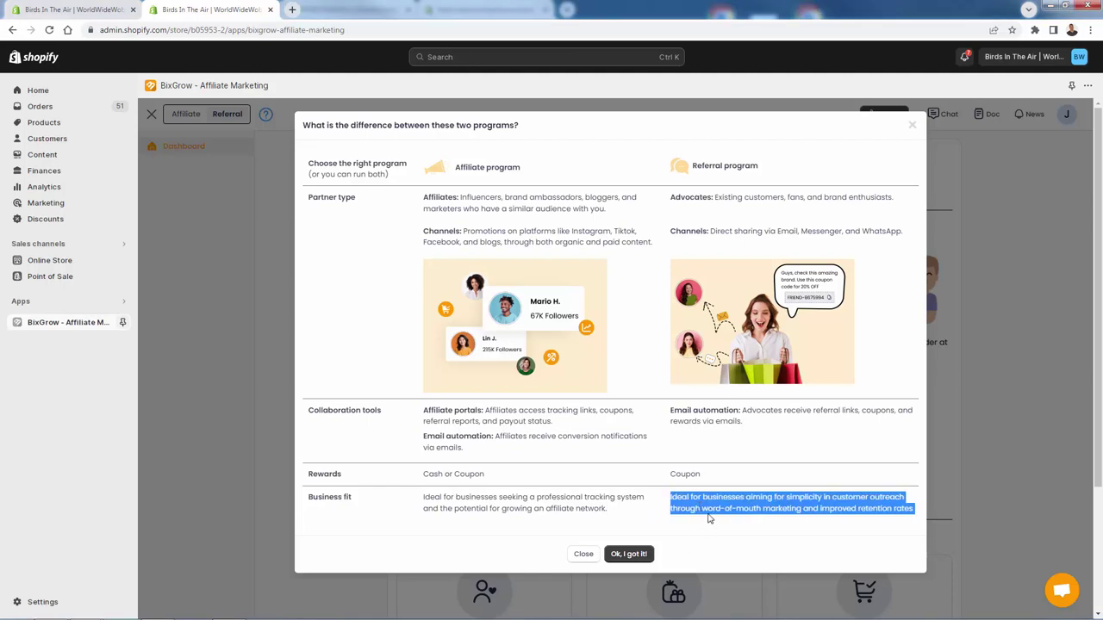
click(709, 521)
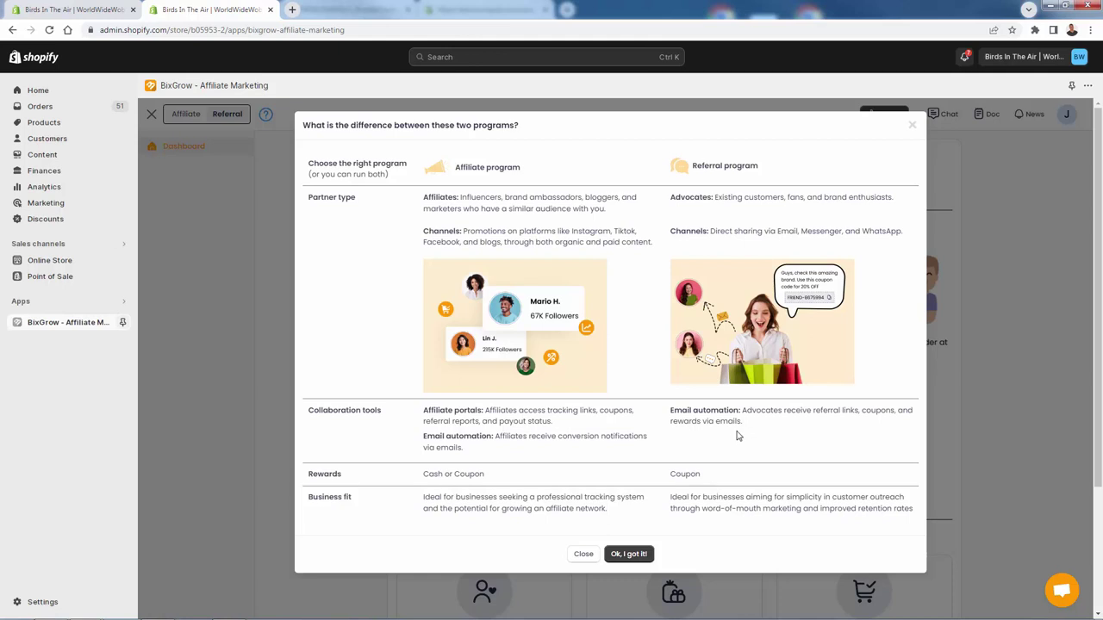
double_click(686, 474)
click(775, 483)
click(641, 558)
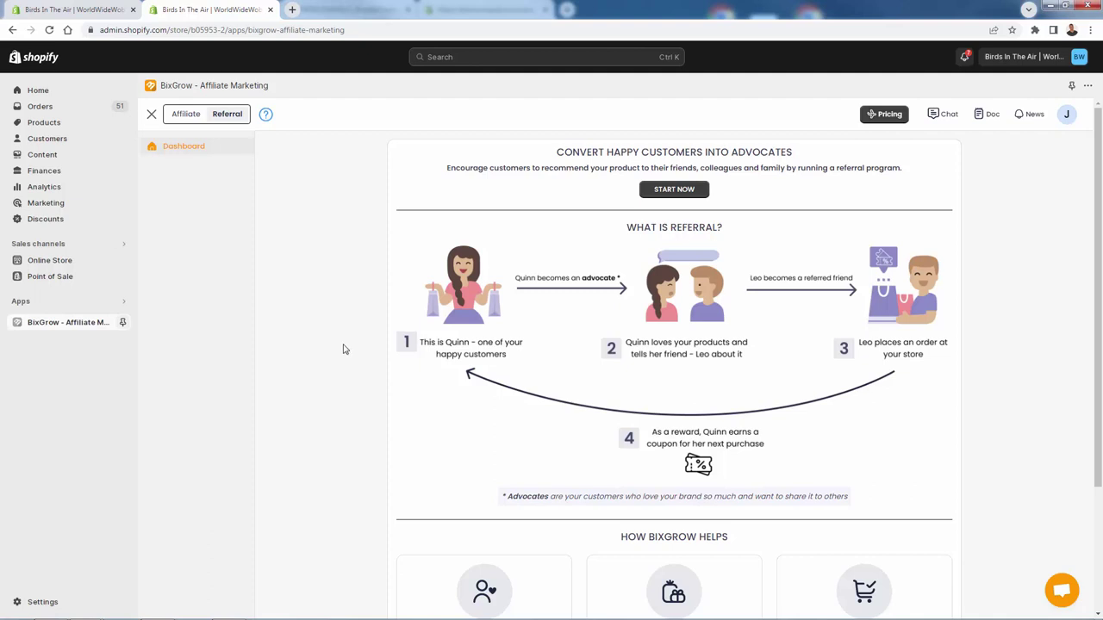
Step: Read the Referral intro page and its advocate note, then START NOW to reach the setup guide
triple_click(509, 168)
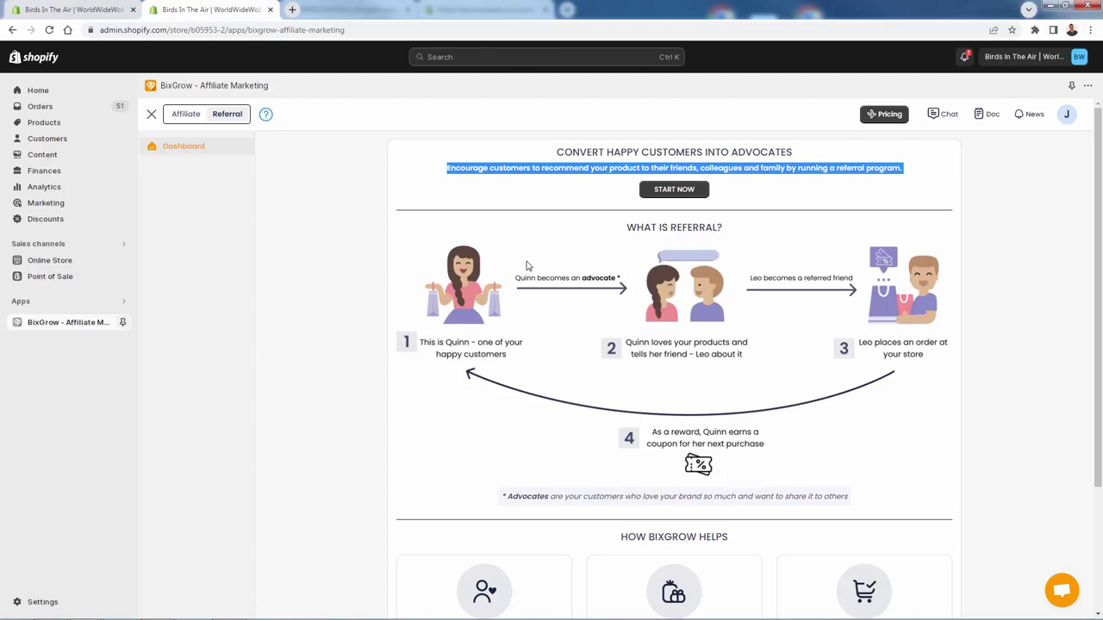
click(570, 200)
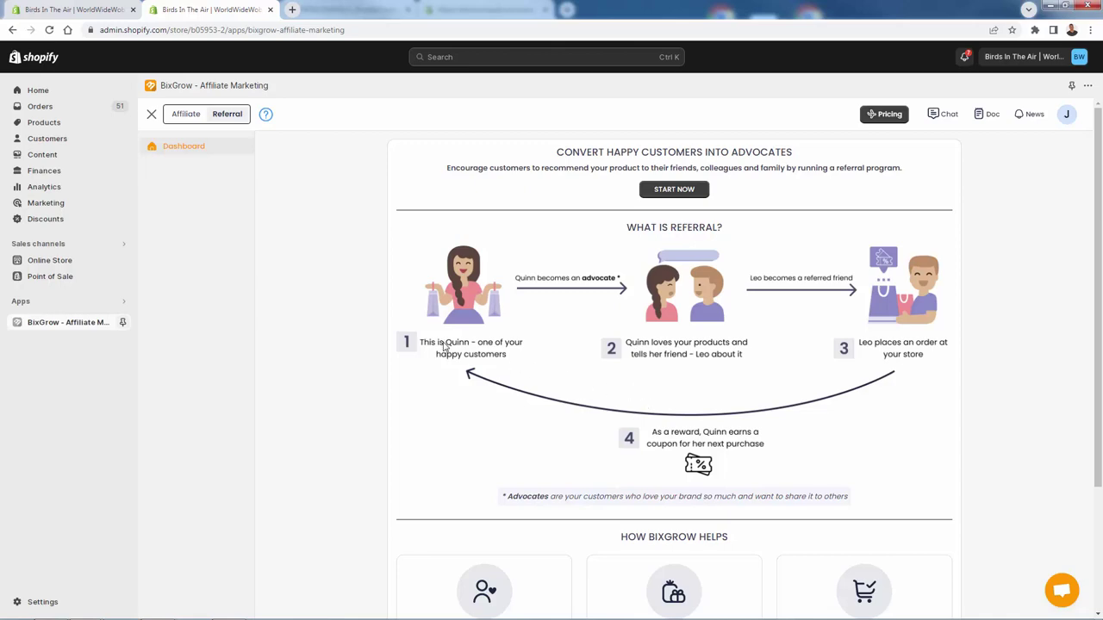
scroll(840, 423, down, 3)
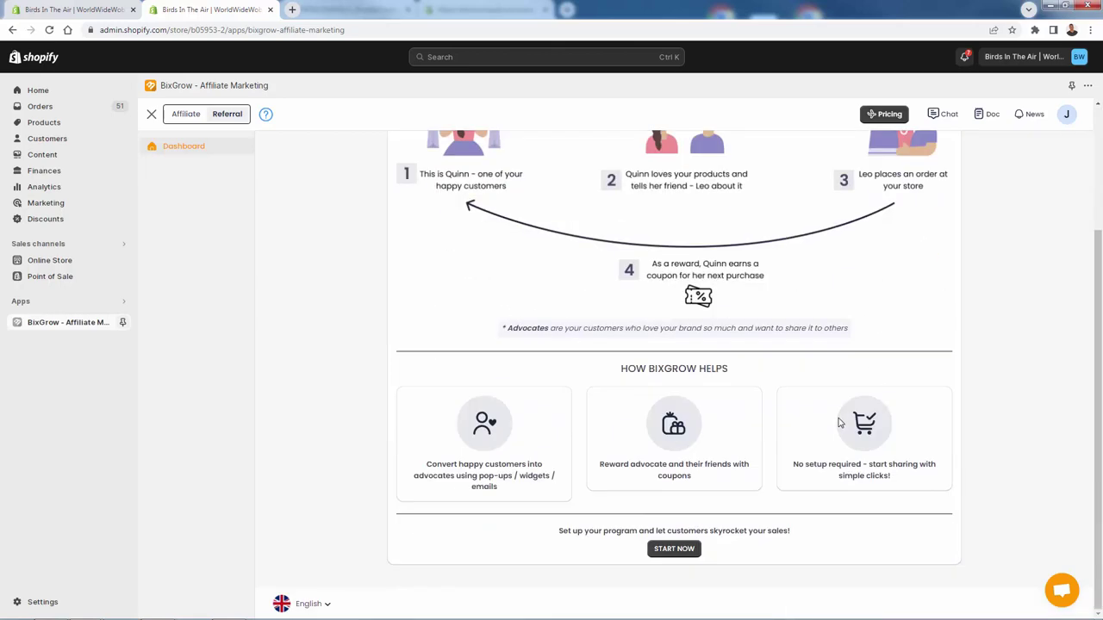
scroll(840, 423, up, 3)
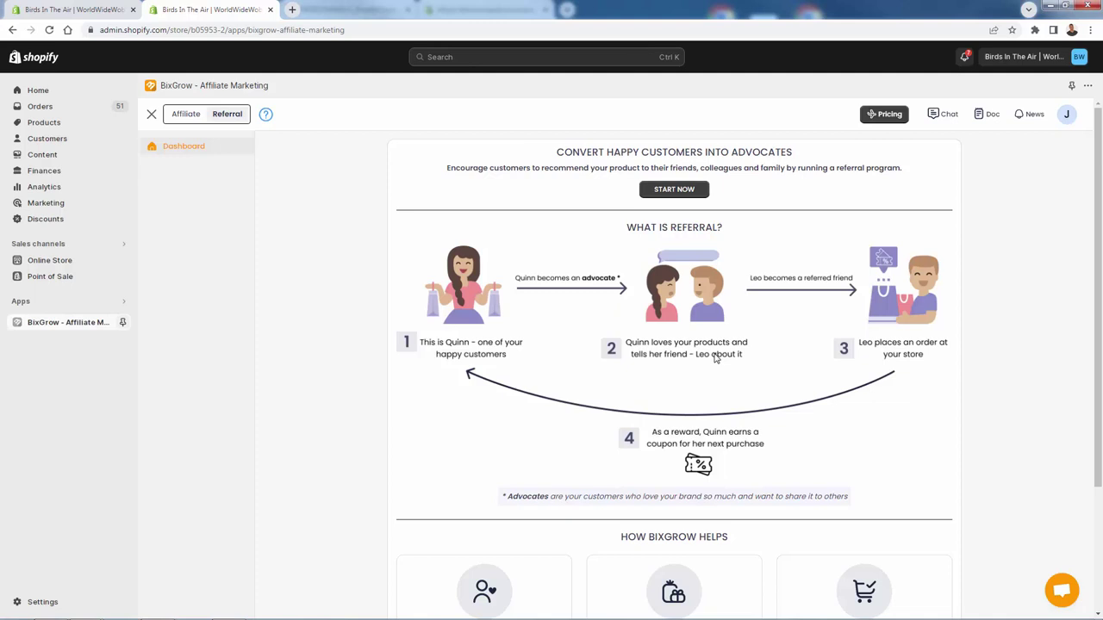
triple_click(642, 496)
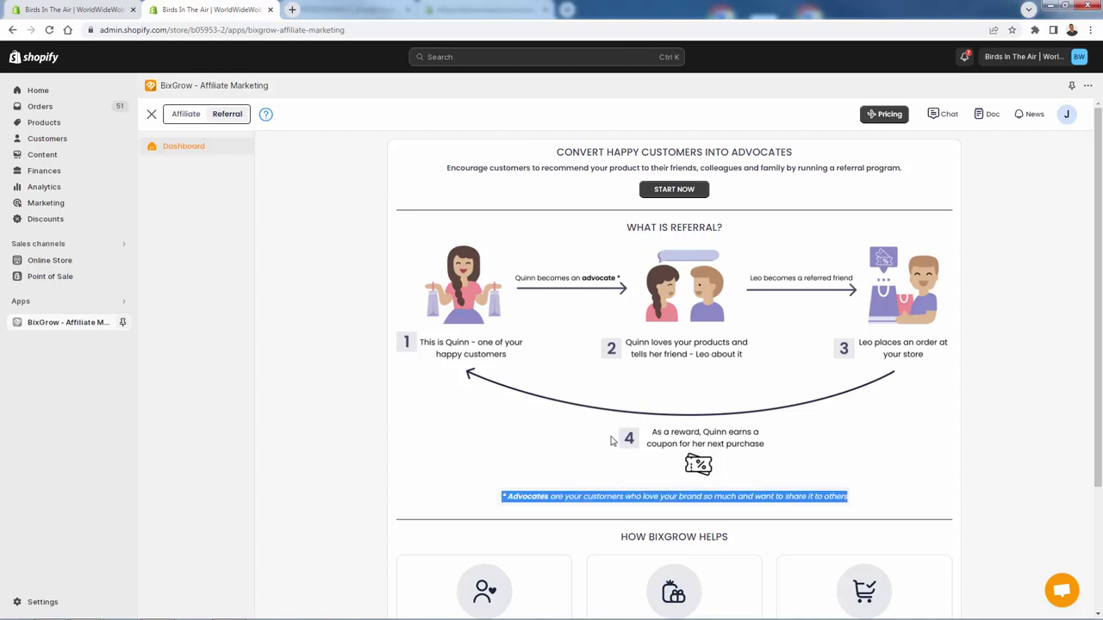
click(596, 483)
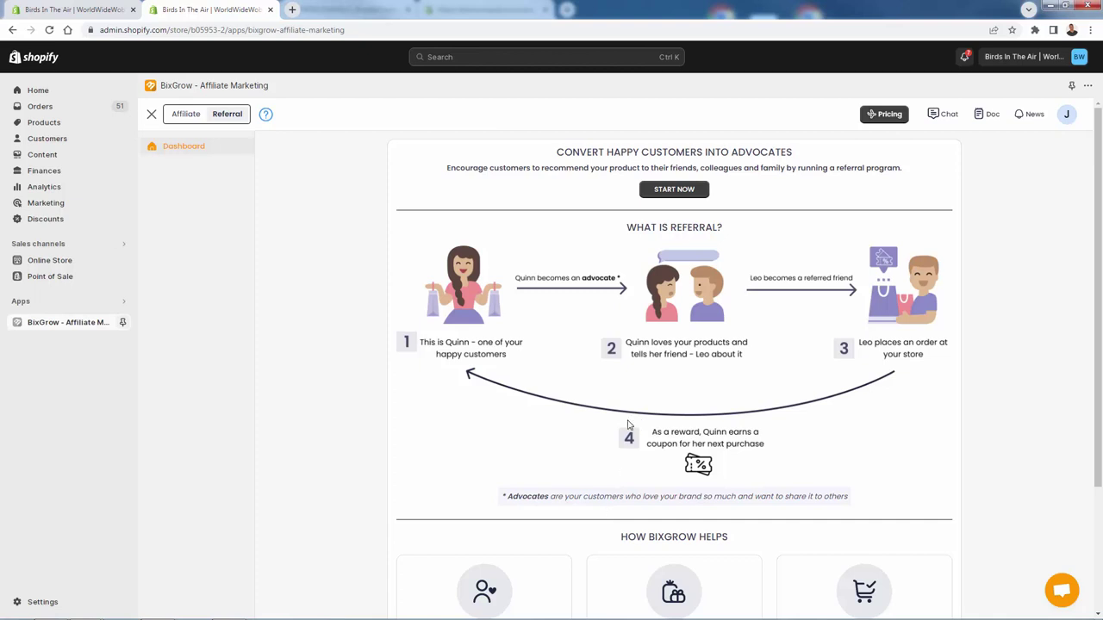
click(671, 192)
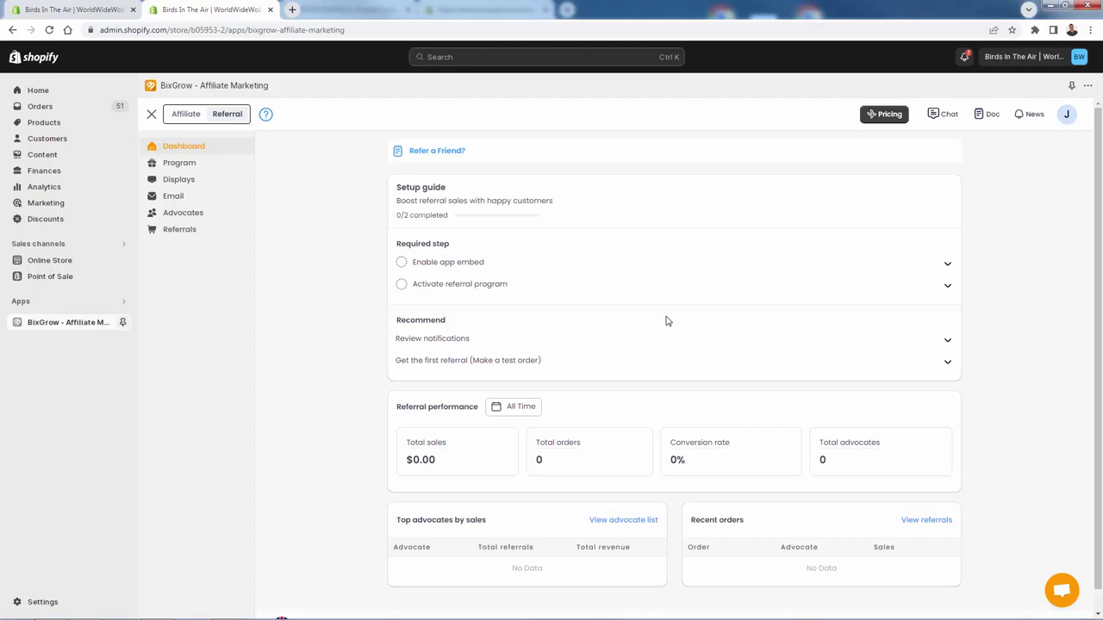
Step: Expand the 'Enable app embed' step and launch the theme editor with the Bixgrow widget embed on
click(644, 263)
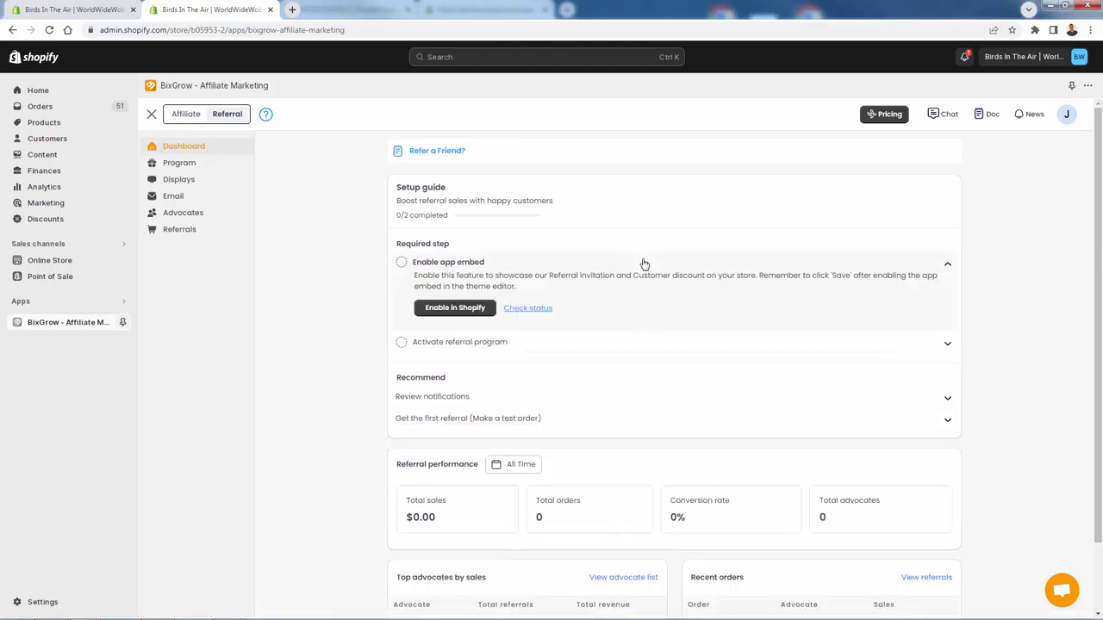
click(458, 312)
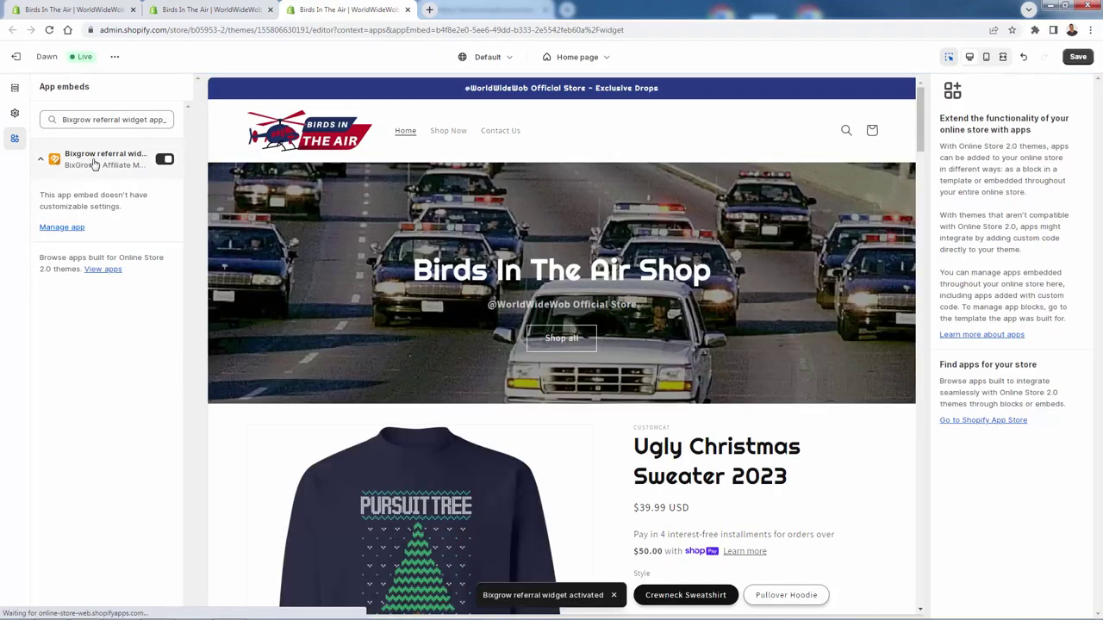
Step: Leave the Bixgrow referral widget embed on and save the Dawn theme
click(170, 159)
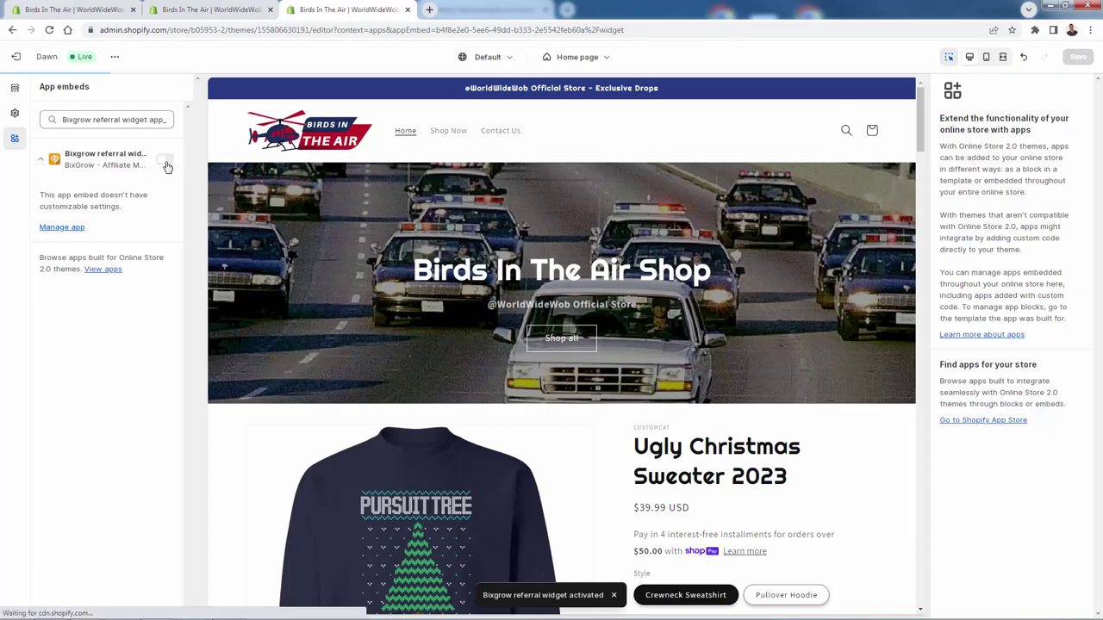
click(167, 164)
click(1079, 58)
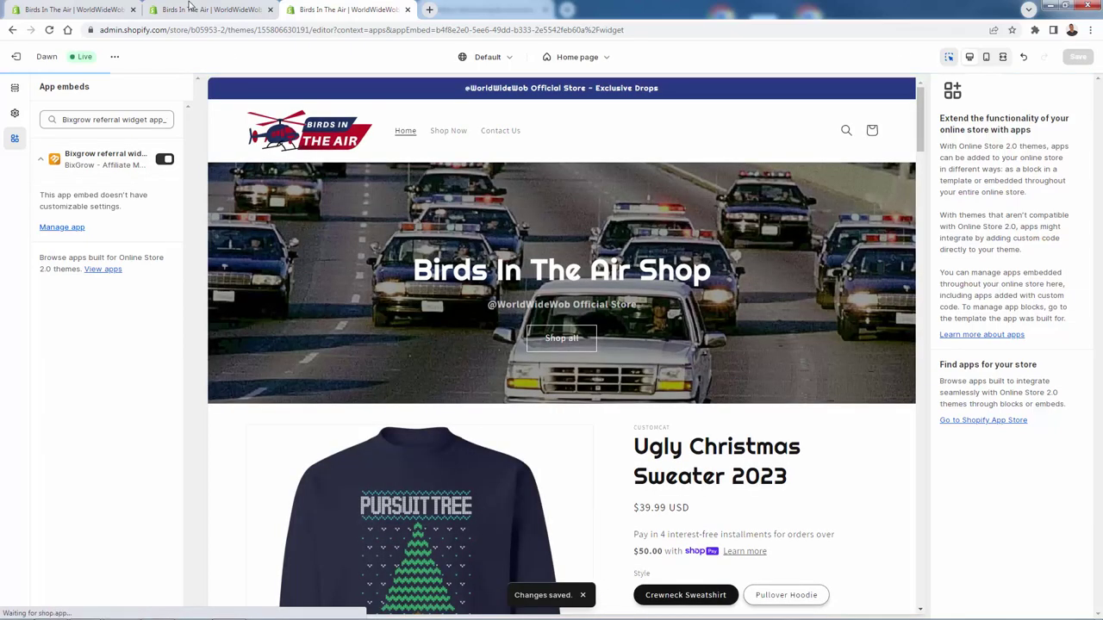
Step: Back in BixGrow, recheck the embed status so the setup guide shows 1/2 completed
click(125, 9)
click(543, 310)
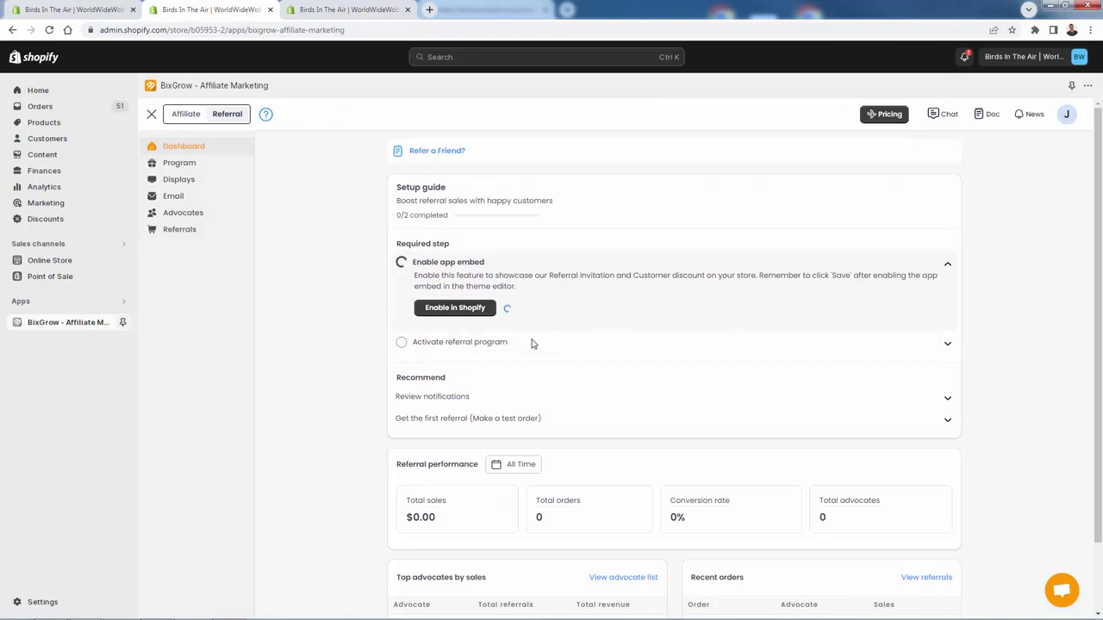
click(913, 347)
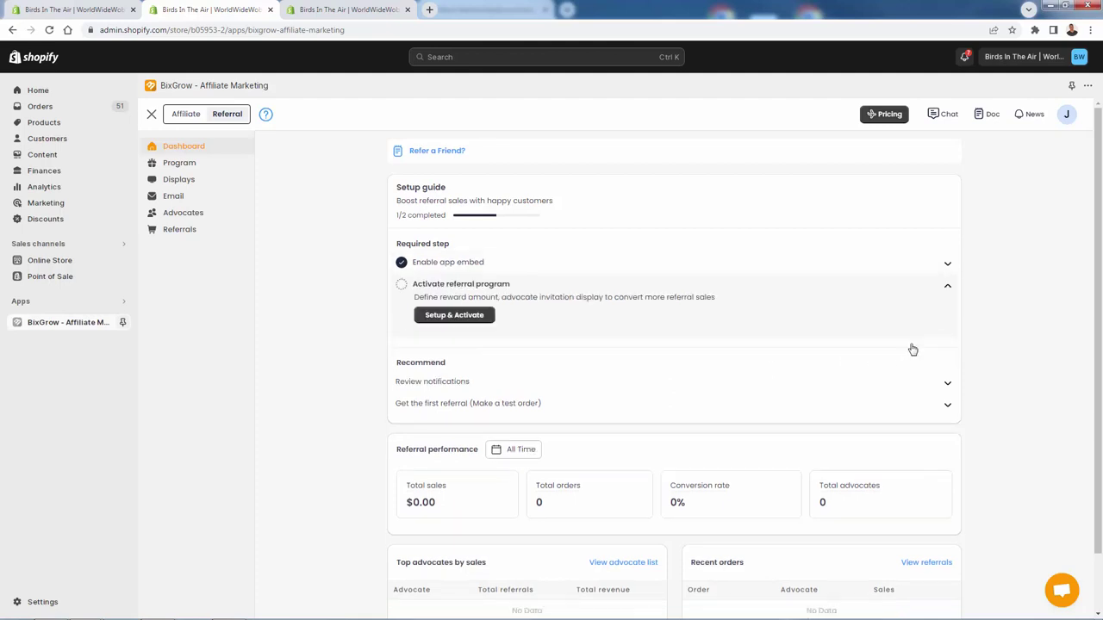
Step: Open the referral setup page and edit Rewards for advocates, keeping the Percentage discount type
click(447, 319)
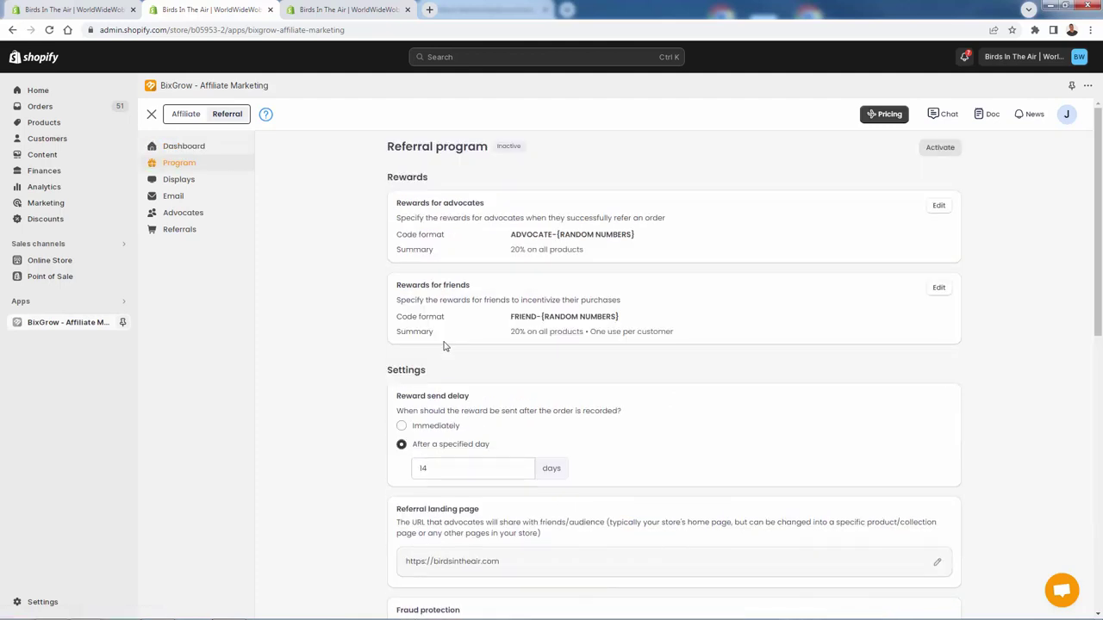
drag(416, 221, 567, 219)
click(559, 234)
click(935, 208)
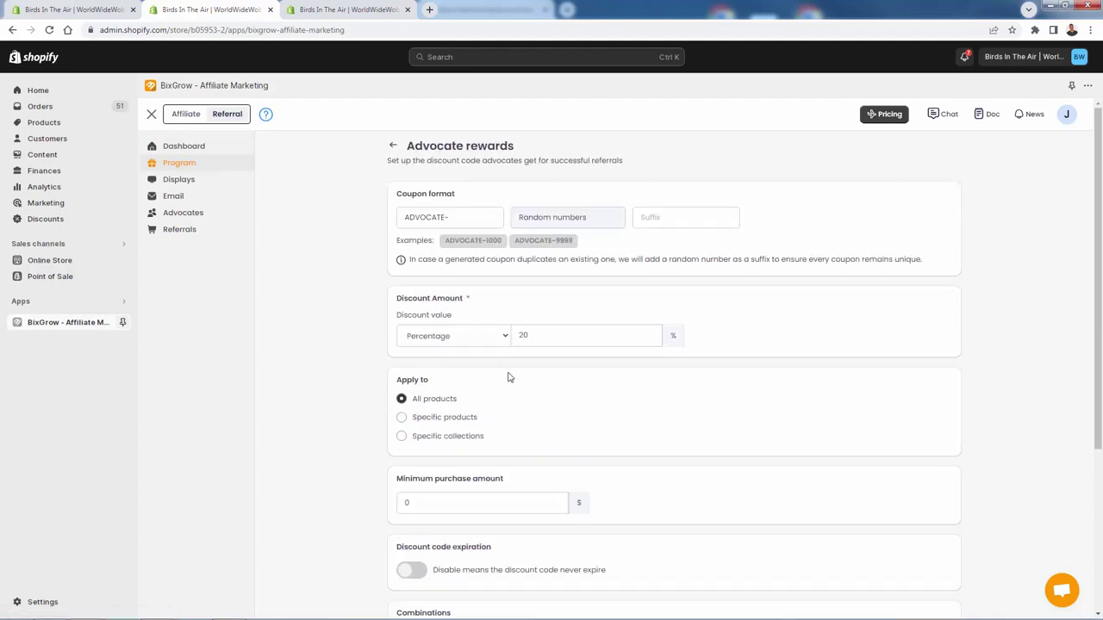
click(474, 337)
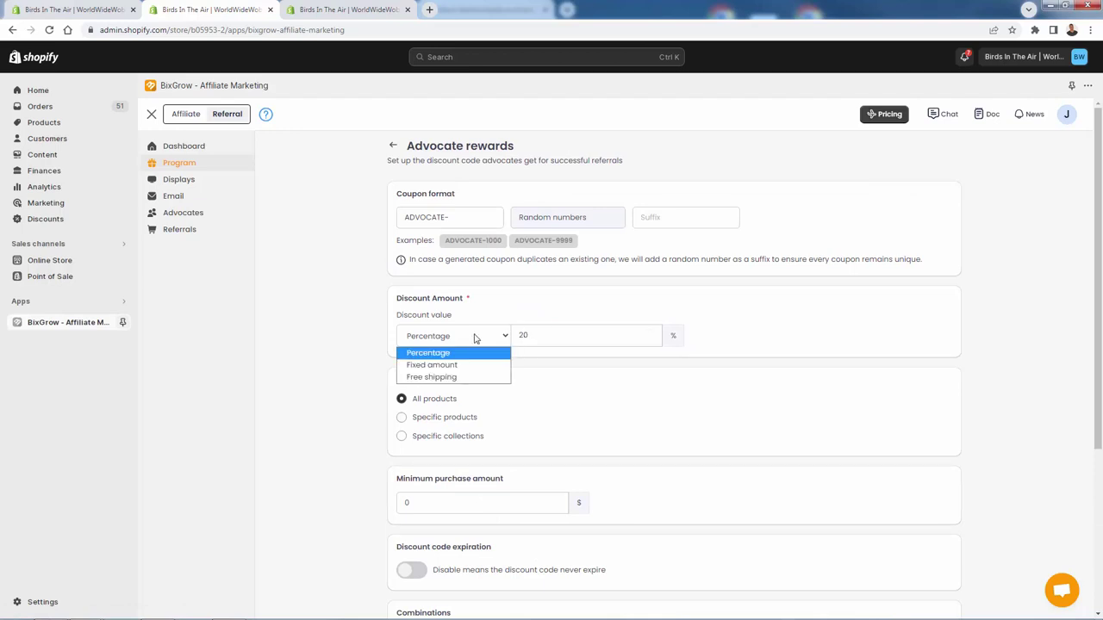
click(439, 335)
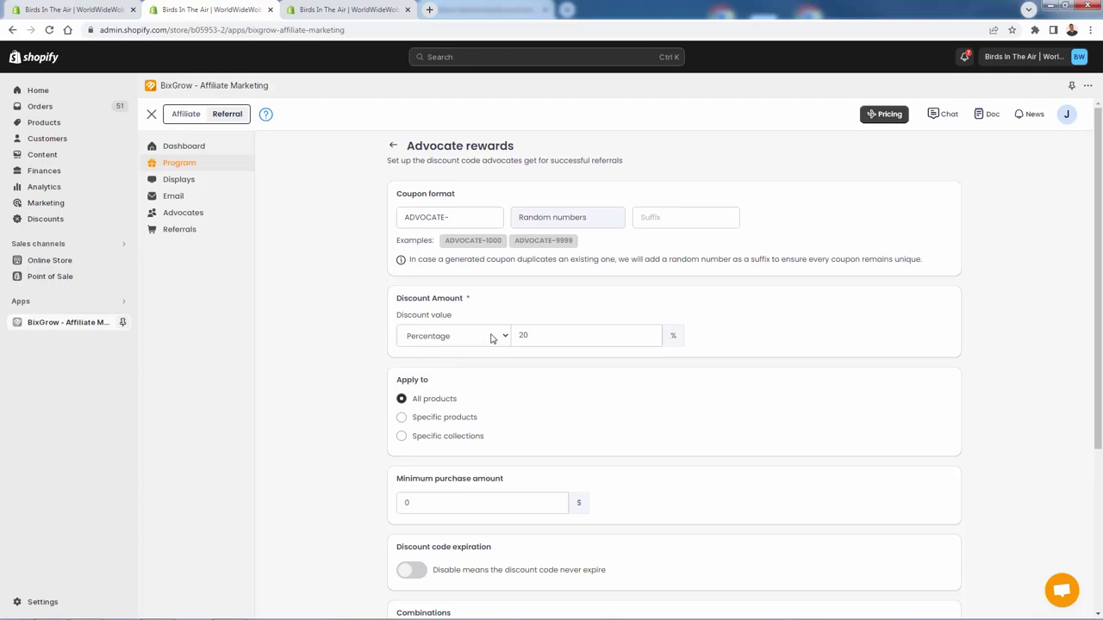
Step: Set the advocate discount value to 25 with the Percentage type
click(541, 331)
key(BackSpace)
key(BackSpace)
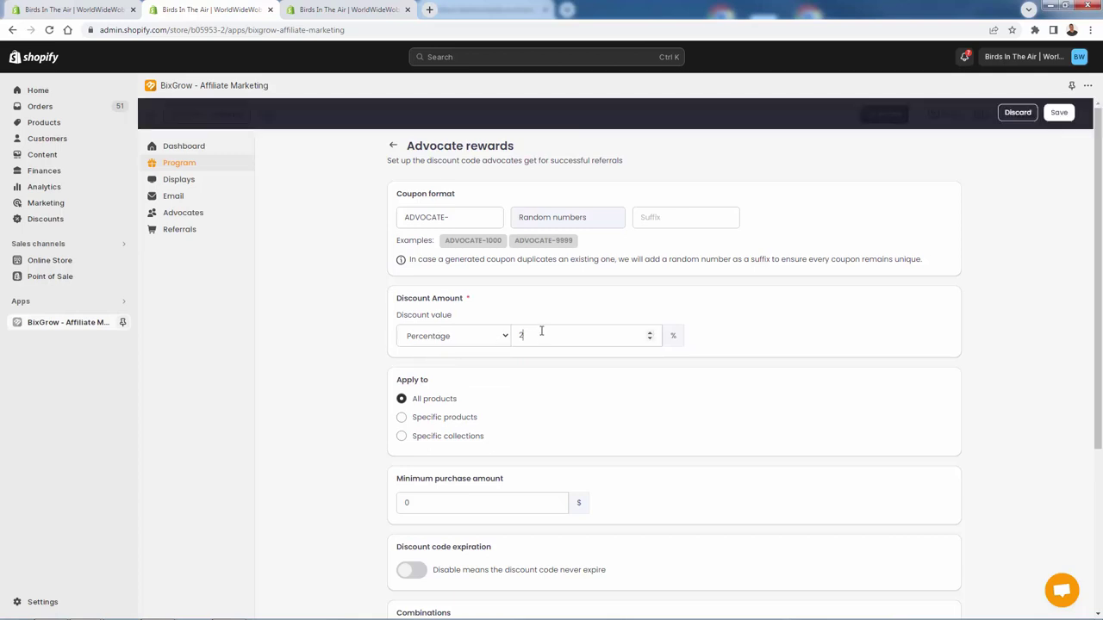
text(100)
click(463, 341)
click(437, 362)
click(555, 333)
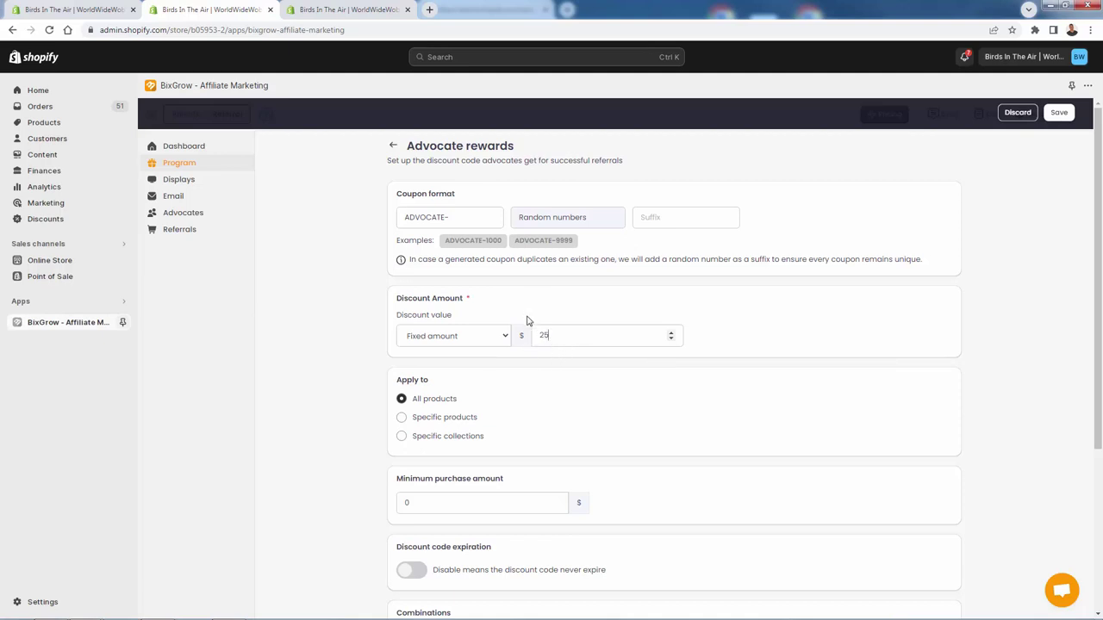
click(473, 336)
click(459, 352)
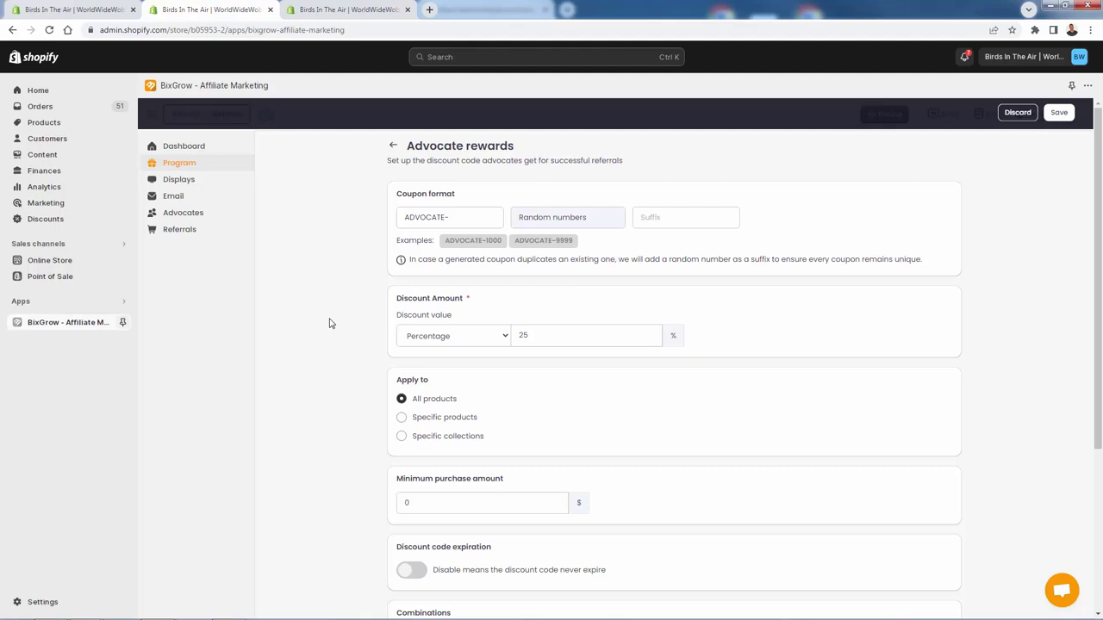
Step: Set the advocate reward's minimum purchase amount to 0
scroll(350, 407, down, 2)
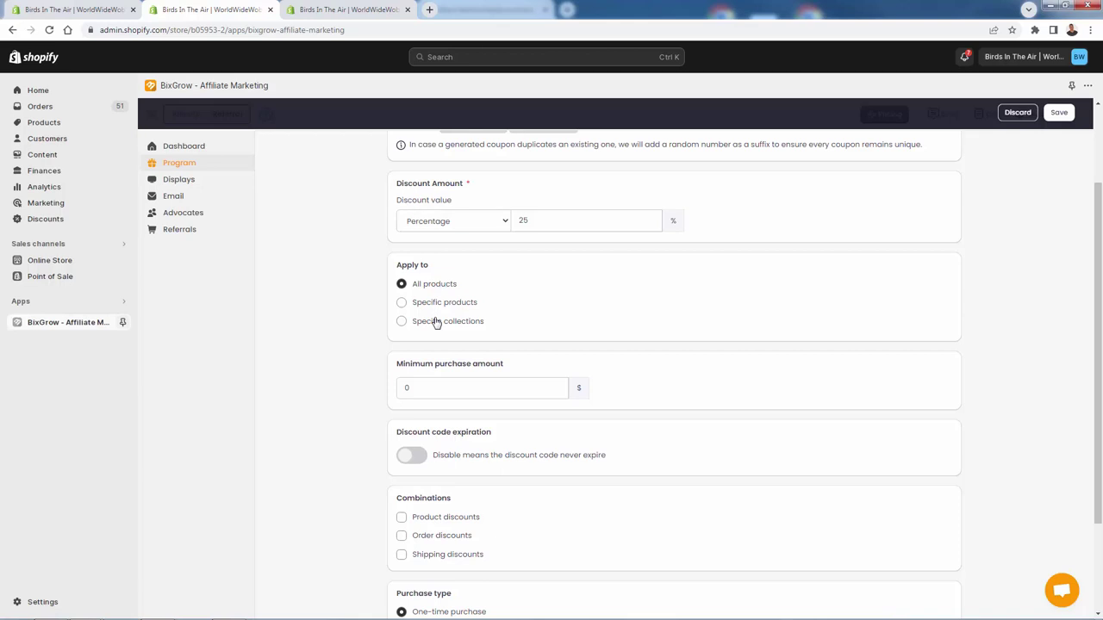
scroll(438, 360, down, 1)
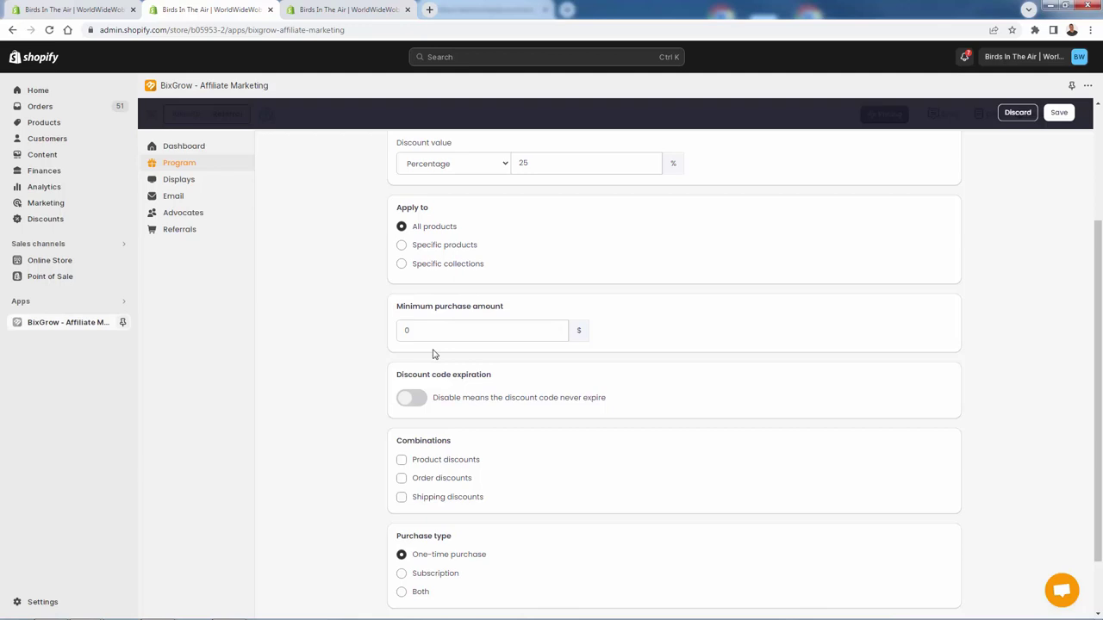
click(433, 331)
text(100)
key(ctrl+a)
text(0)
Step: Allow the advocate reward to combine with Product, Order and Shipping discounts
scroll(323, 333, down, 1)
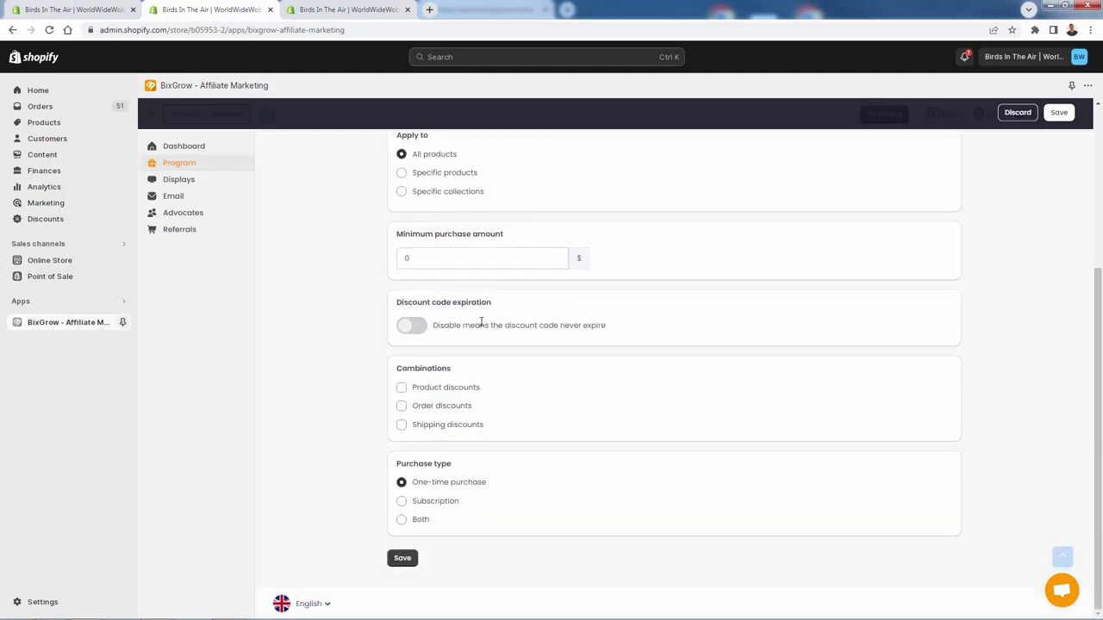
click(402, 388)
click(402, 390)
click(402, 425)
click(401, 406)
click(401, 389)
click(402, 388)
click(401, 406)
click(401, 426)
click(402, 425)
click(402, 405)
click(402, 388)
Step: Set the purchase type to Both and save the advocate reward
scroll(352, 392, up, 2)
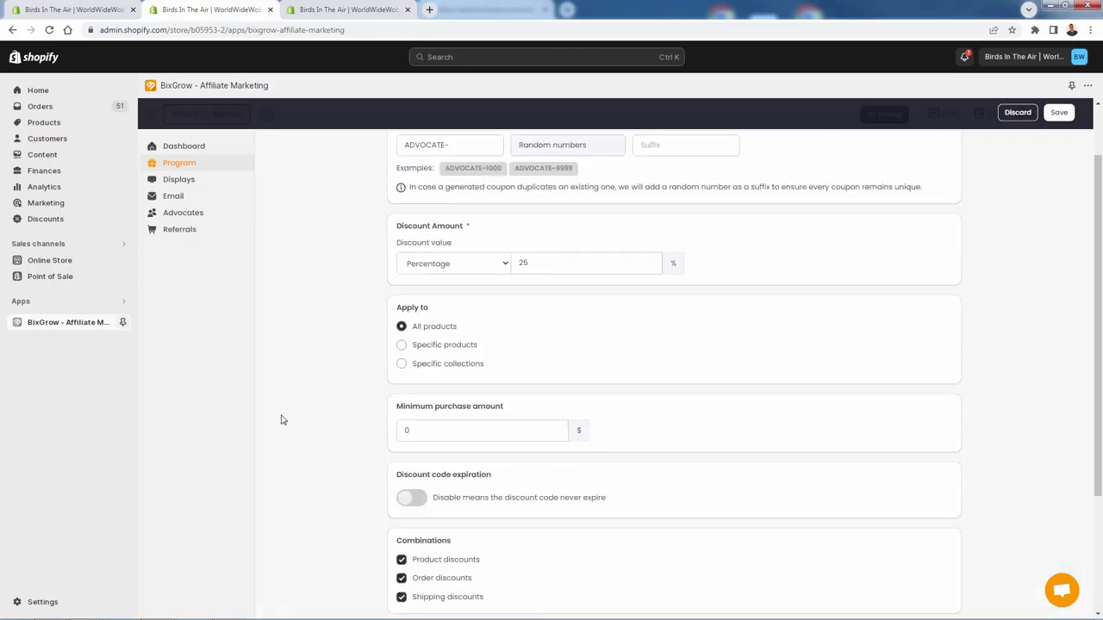
scroll(390, 409, down, 2)
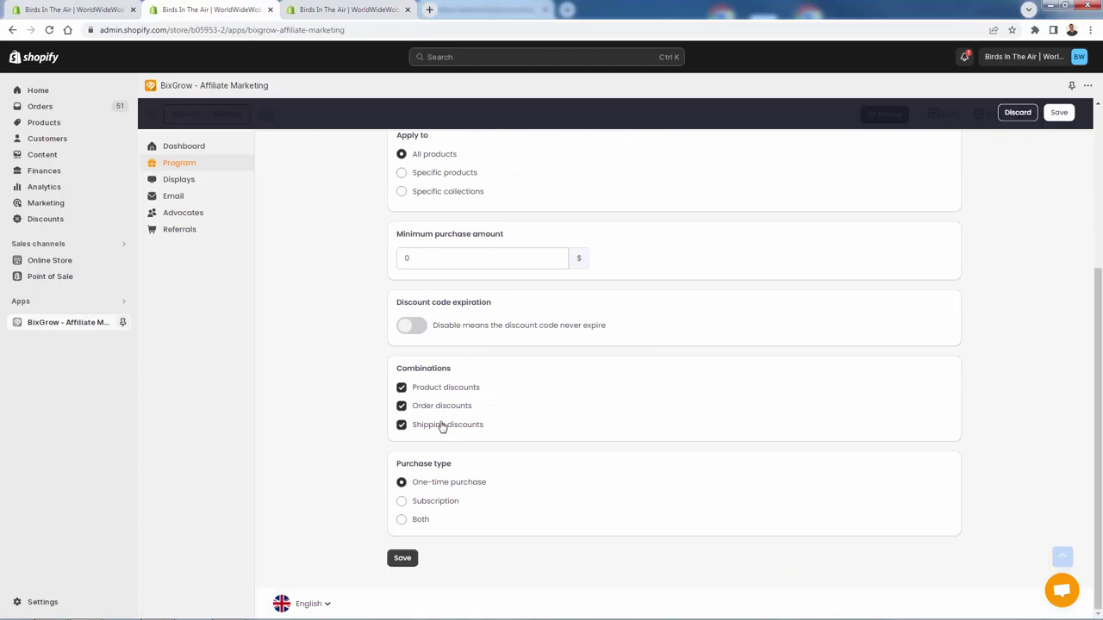
click(403, 521)
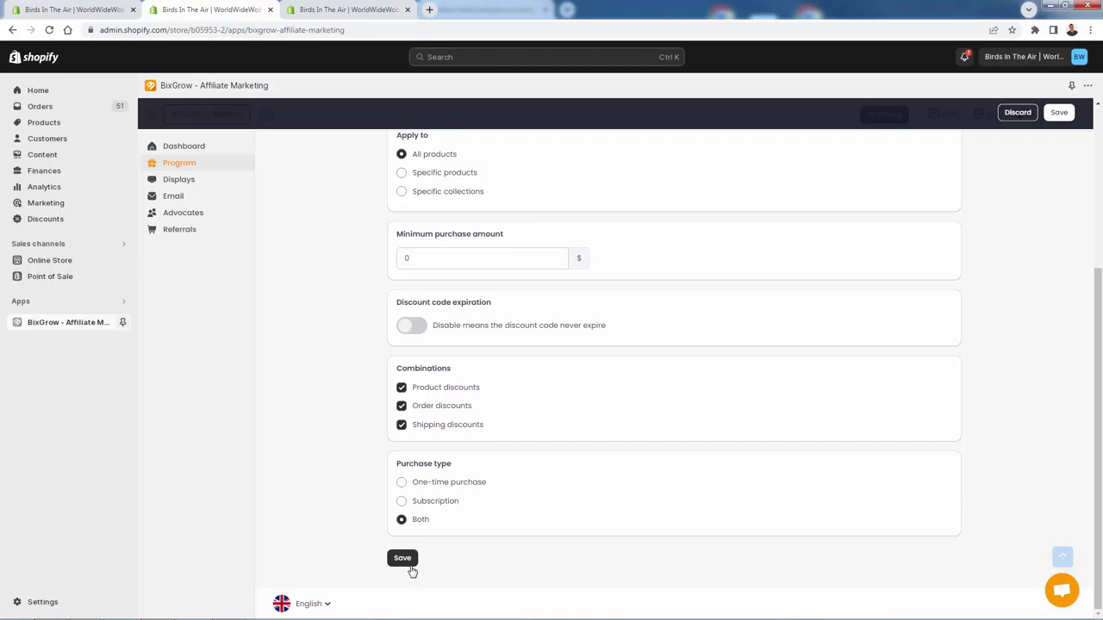
click(405, 559)
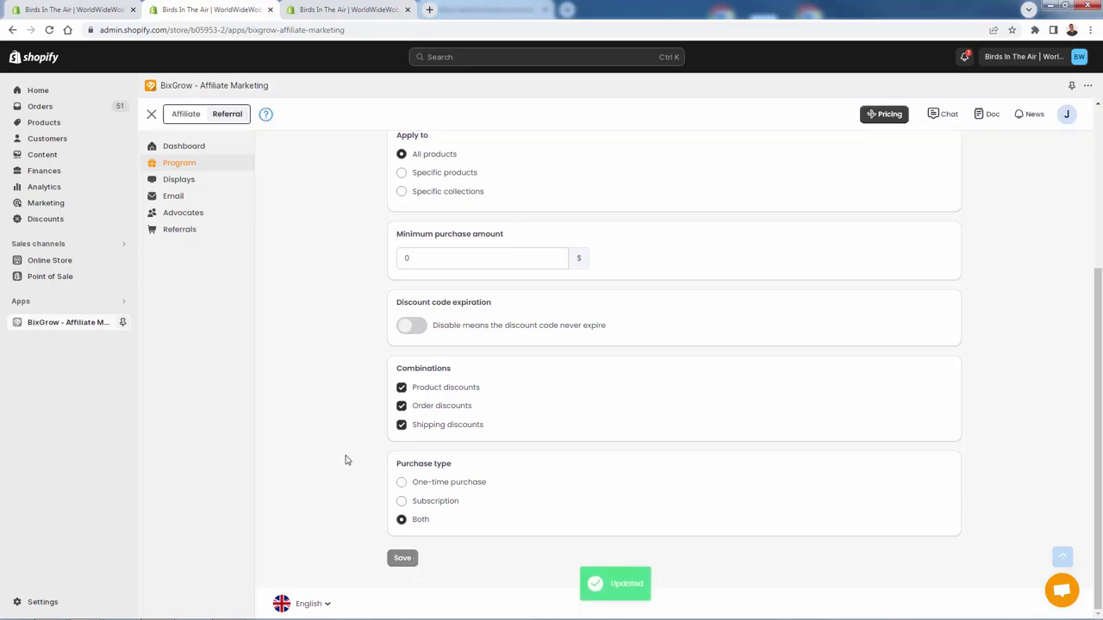
Step: Reopen the referral setup page from the dashboard and edit Rewards for friends
click(193, 148)
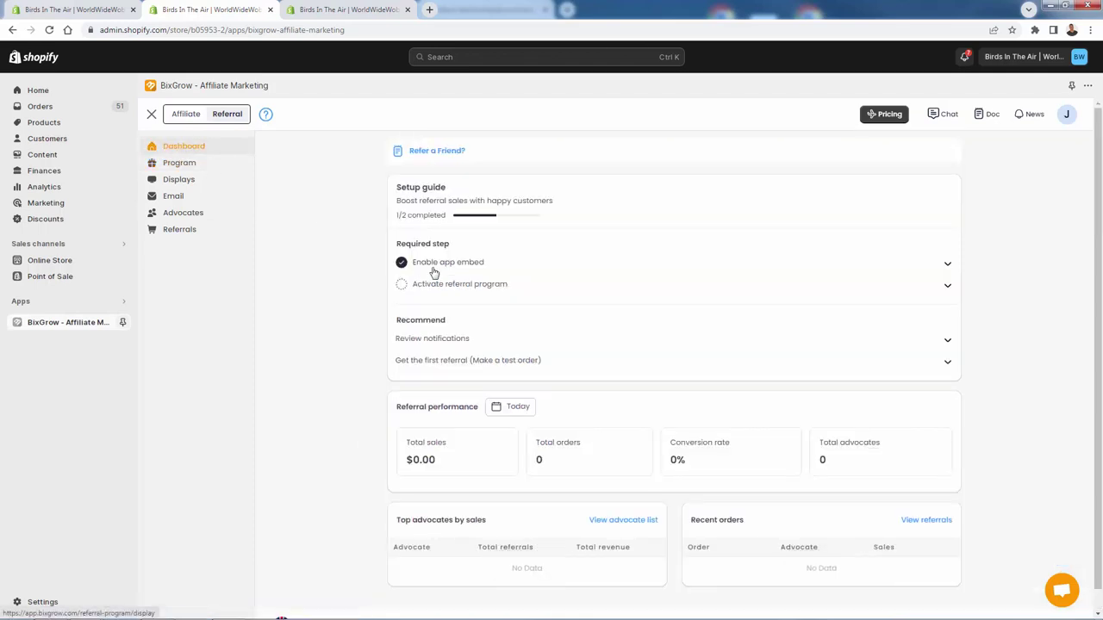
click(494, 288)
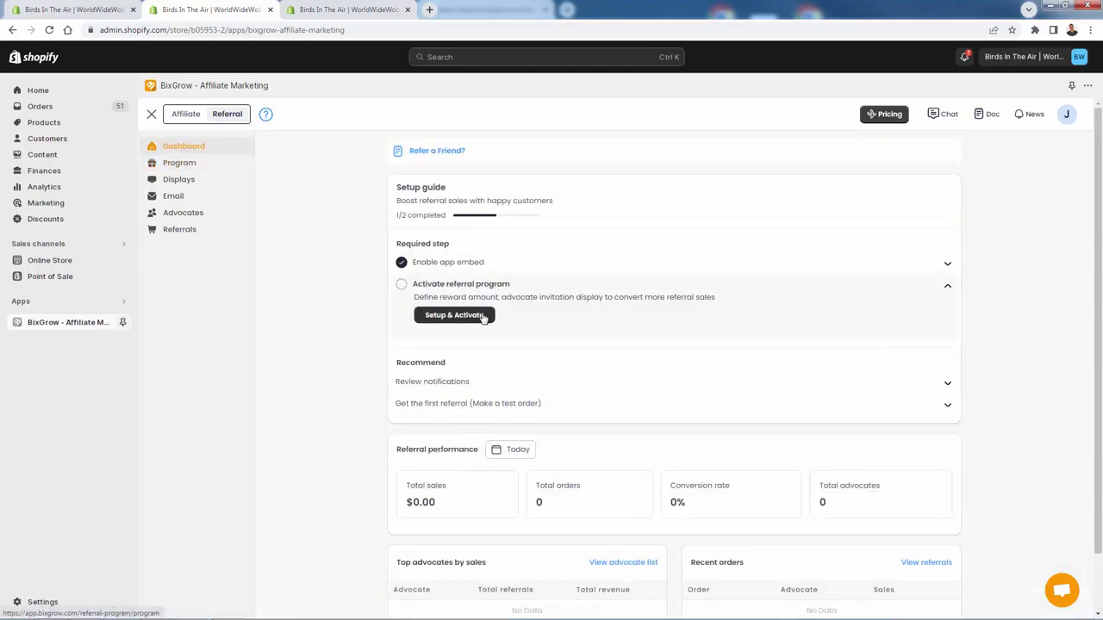
click(484, 318)
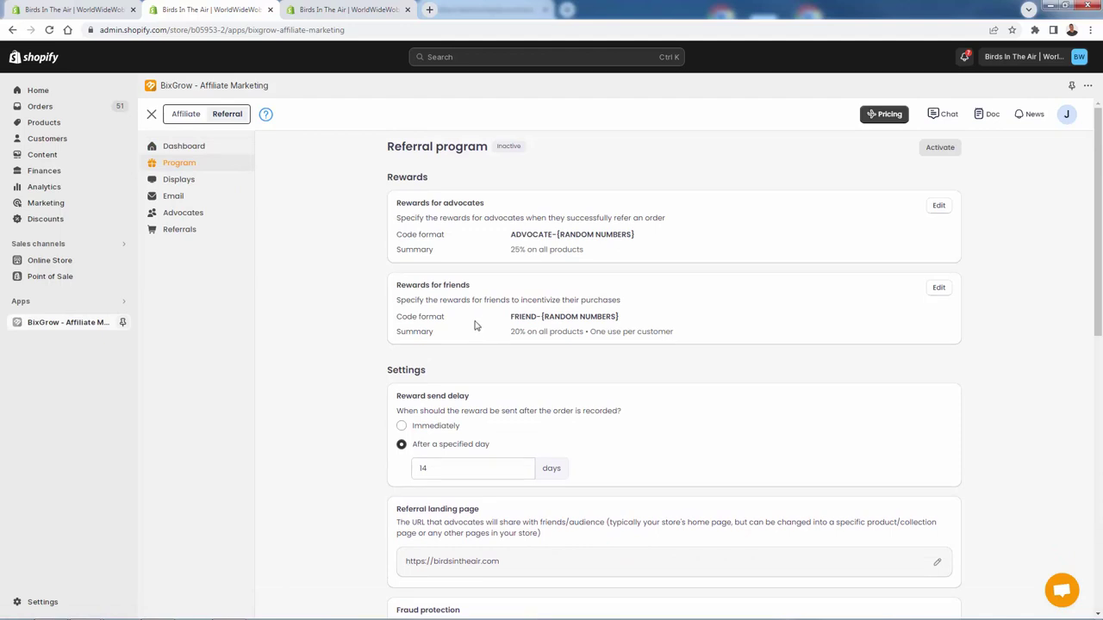
scroll(497, 271, down, 1)
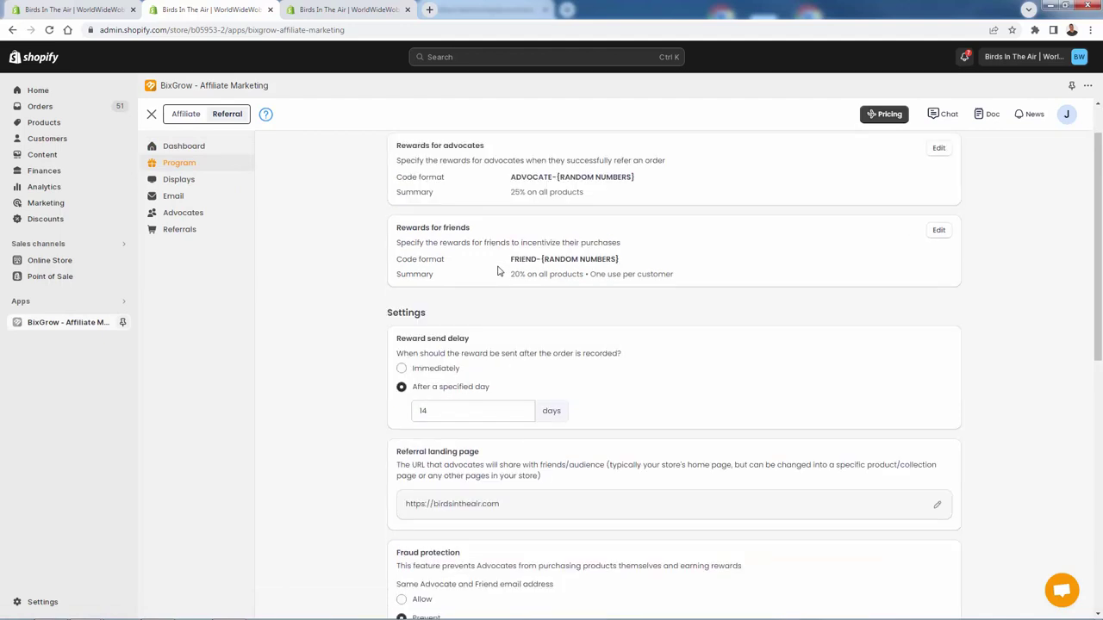
drag(570, 258, 614, 274)
click(947, 256)
click(940, 230)
Step: Make the friend discount 25%, allow Product, Order and Shipping combinations, and choose purchase type Both
click(563, 339)
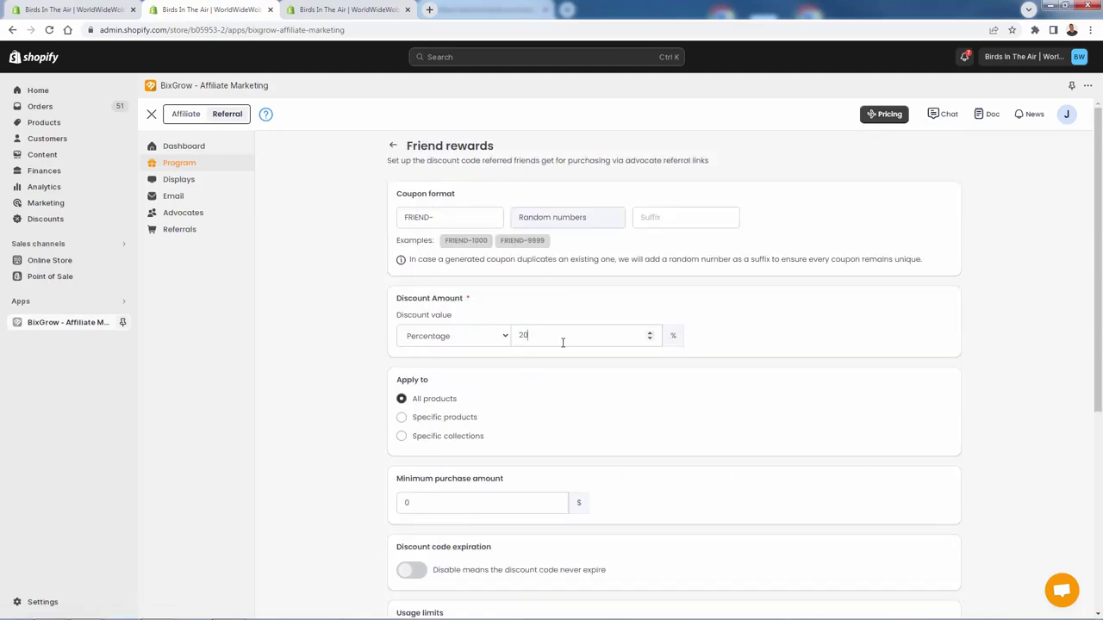
key(BackSpace)
key(BackSpace)
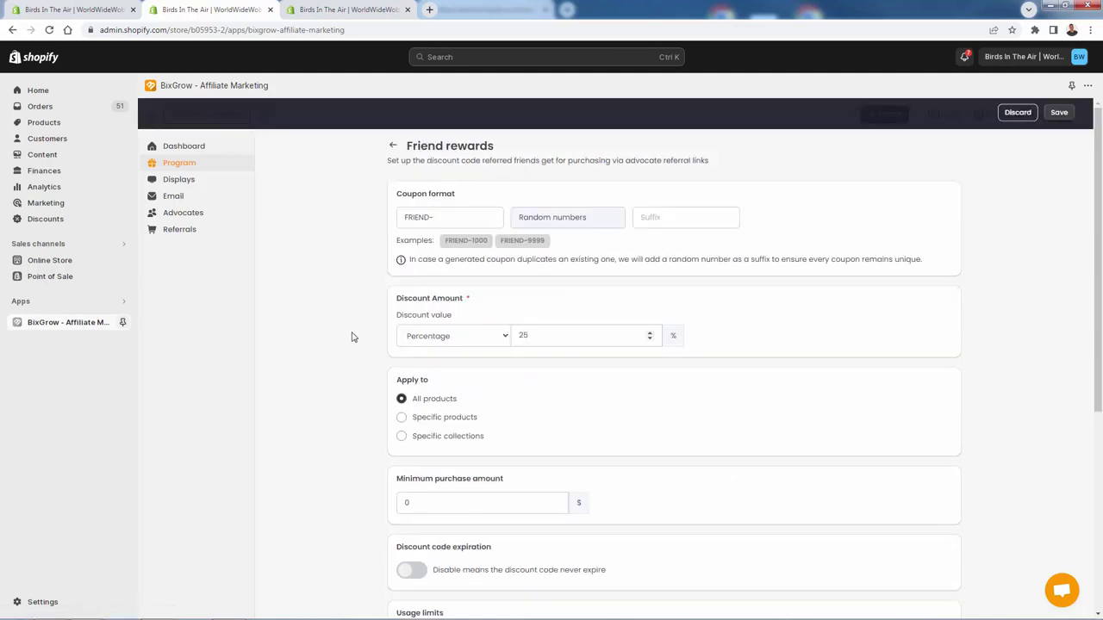
scroll(339, 336, down, 3)
click(402, 440)
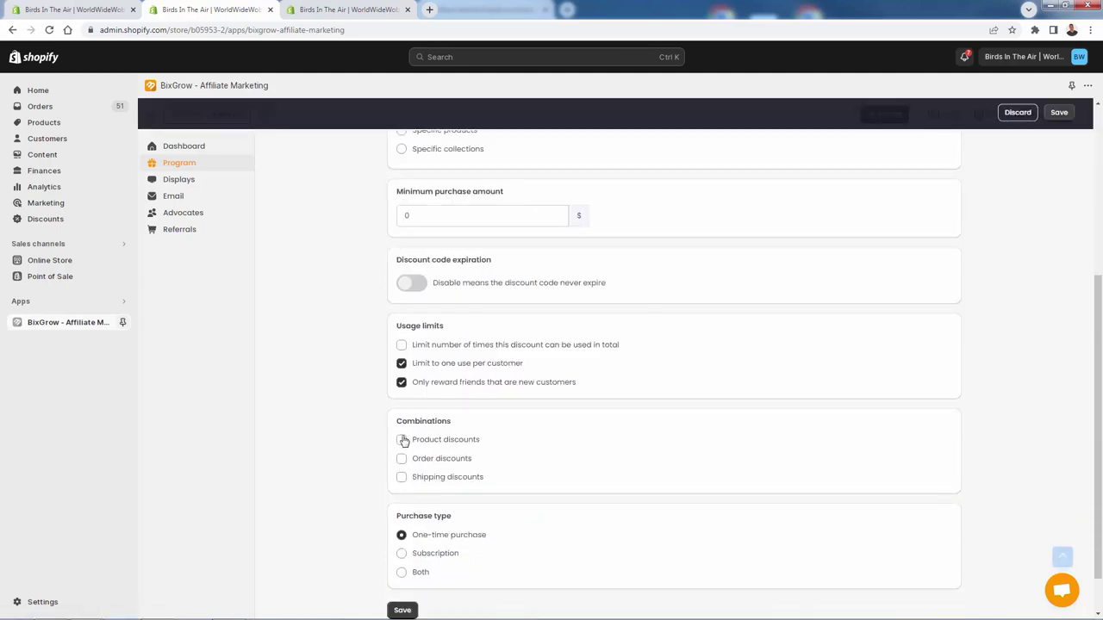
click(401, 459)
click(401, 476)
click(401, 573)
Step: Save the friend reward settings and return to the referral dashboard
scroll(258, 396, down, 1)
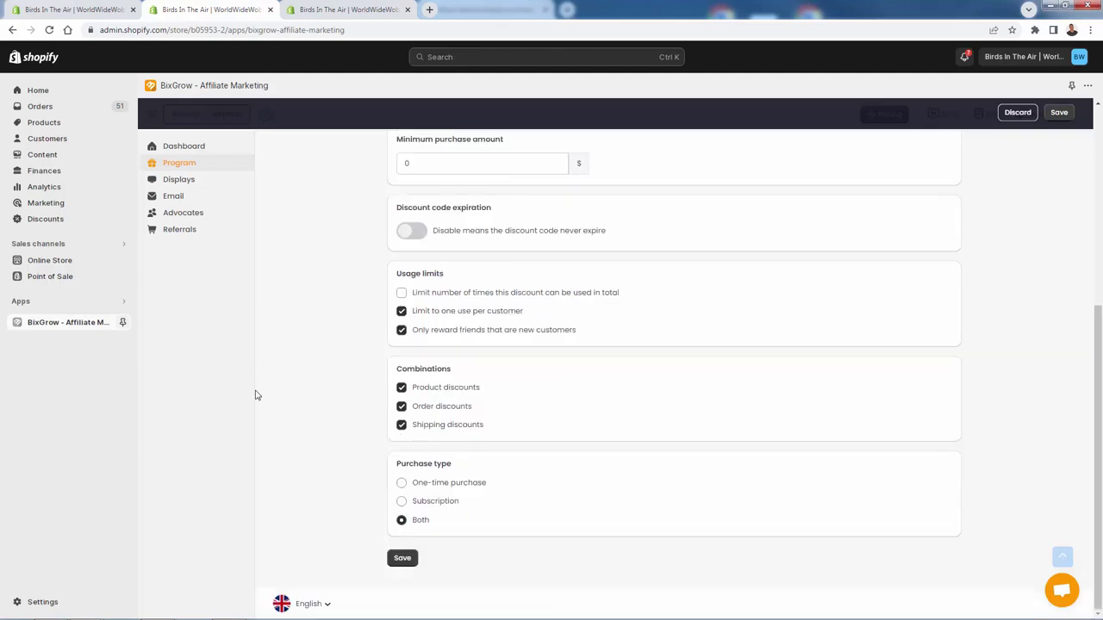
click(402, 565)
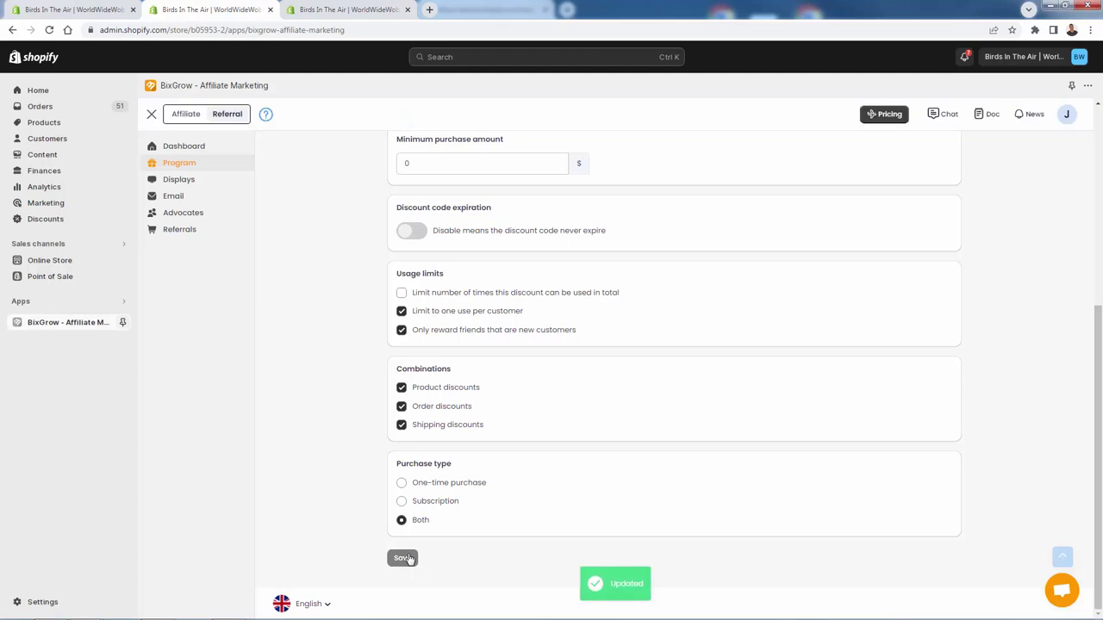
click(243, 155)
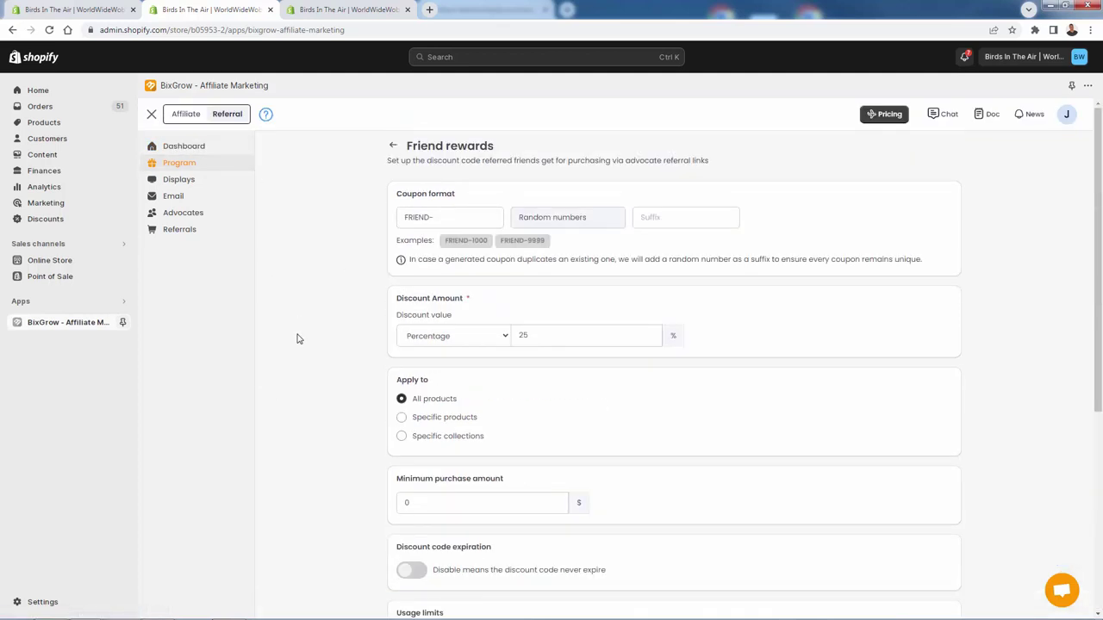
Step: From the Dashboard, expand Activate referral program and open the Setup & Activate page
click(204, 149)
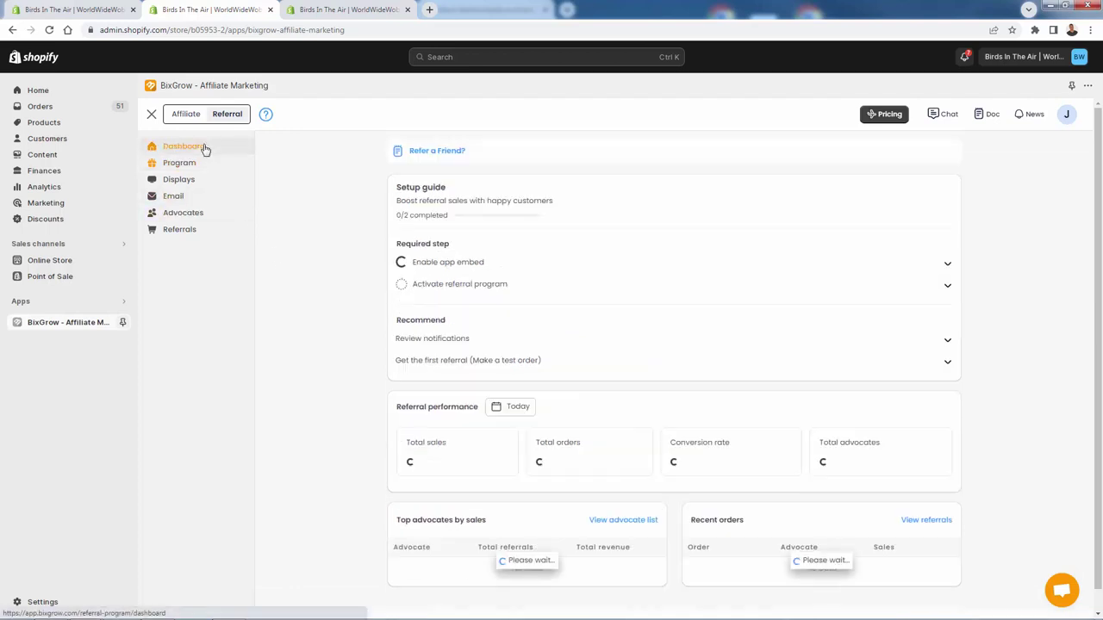
click(443, 284)
click(454, 316)
scroll(446, 317, down, 2)
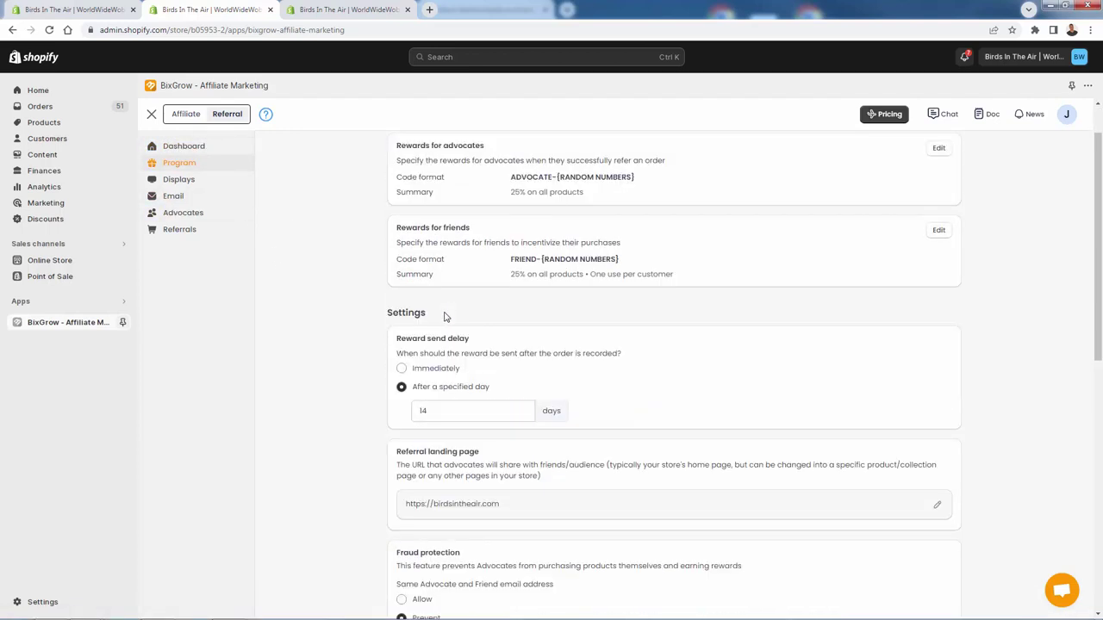
scroll(446, 317, down, 1)
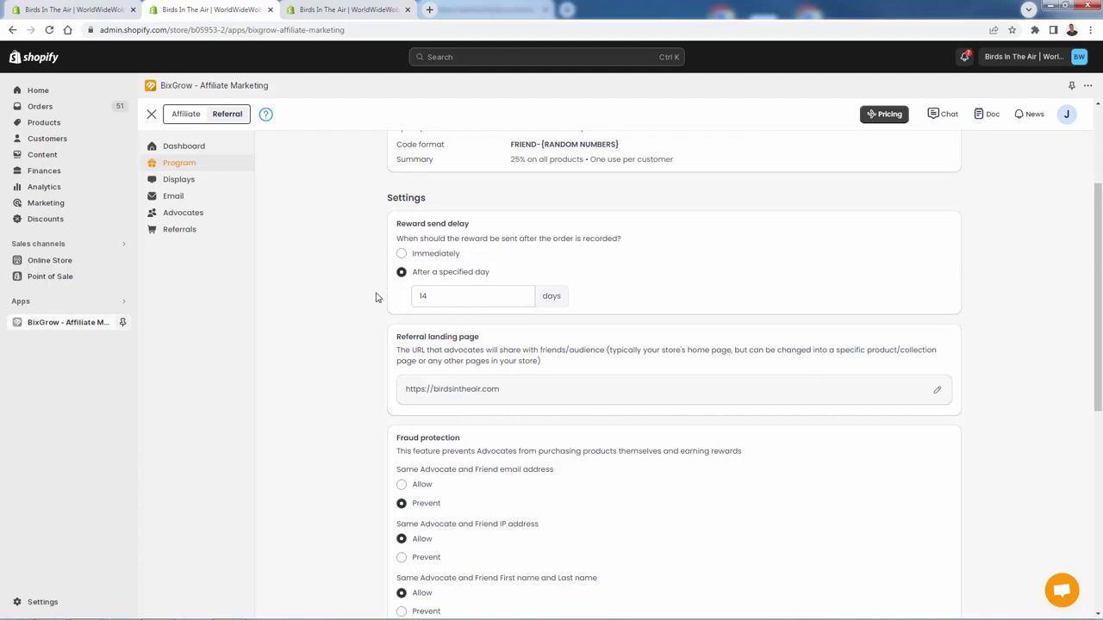
Step: Set the reward send delay to Immediately instead of a number of days
click(405, 255)
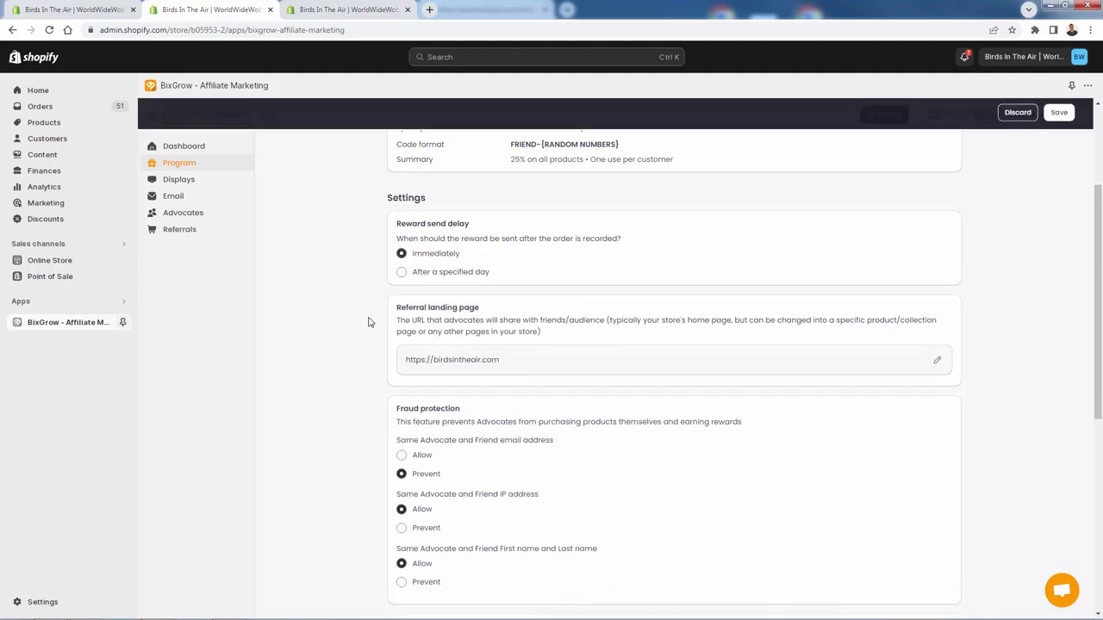
click(400, 272)
drag(451, 295, 304, 306)
text(3)
right_click(324, 197)
key(Escape)
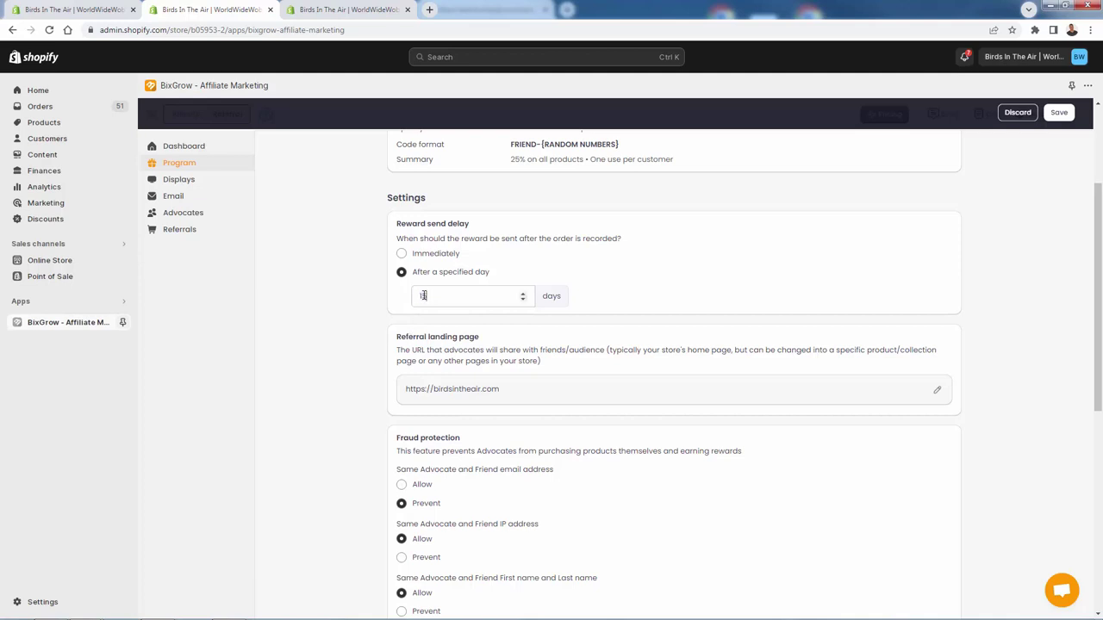
click(402, 253)
Step: Keep English as the default language and save the referral program settings
scroll(362, 291, down, 2)
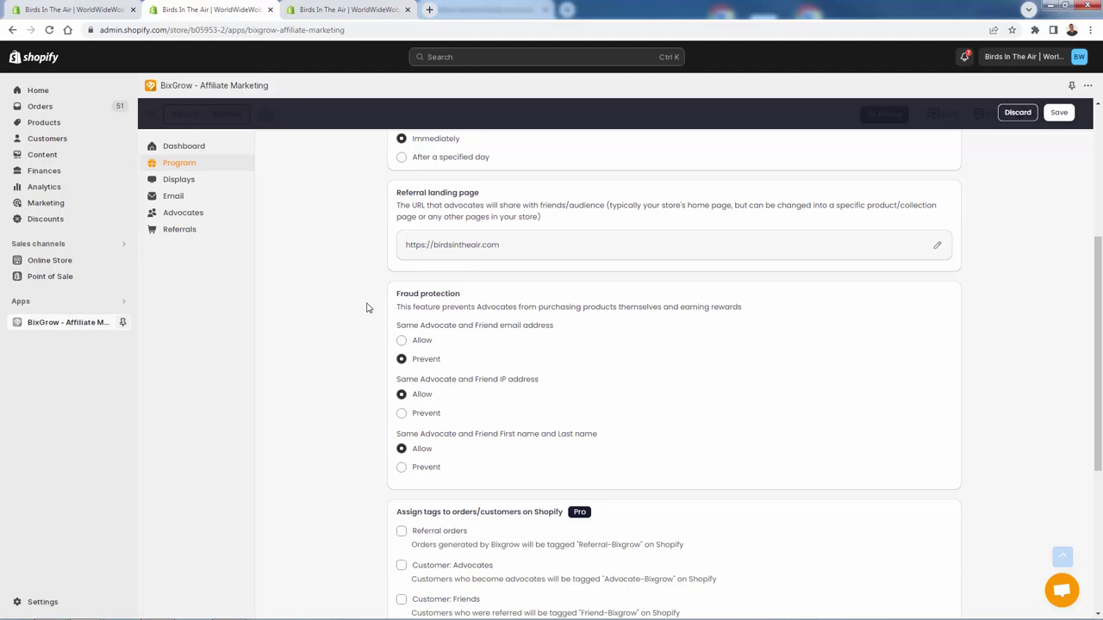
scroll(367, 307, down, 2)
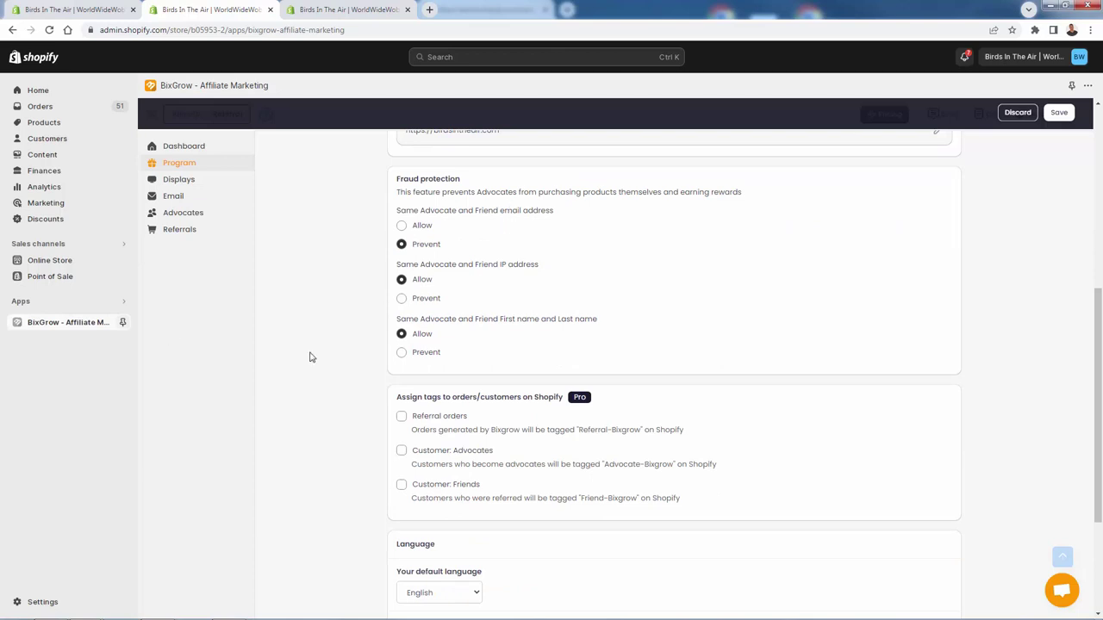
scroll(316, 355, down, 2)
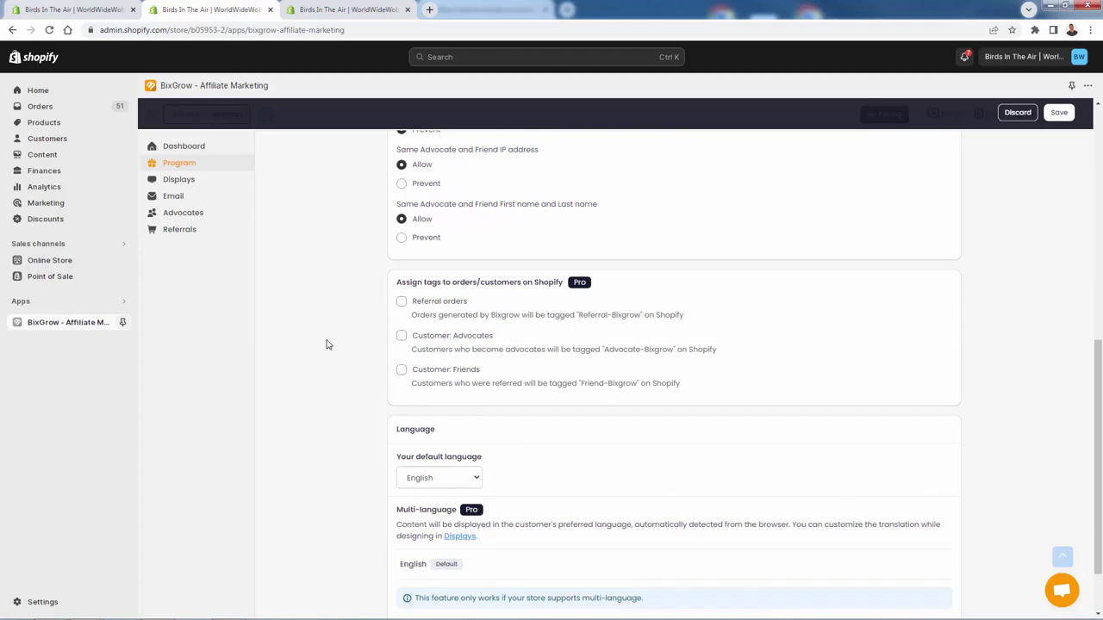
scroll(327, 344, down, 1)
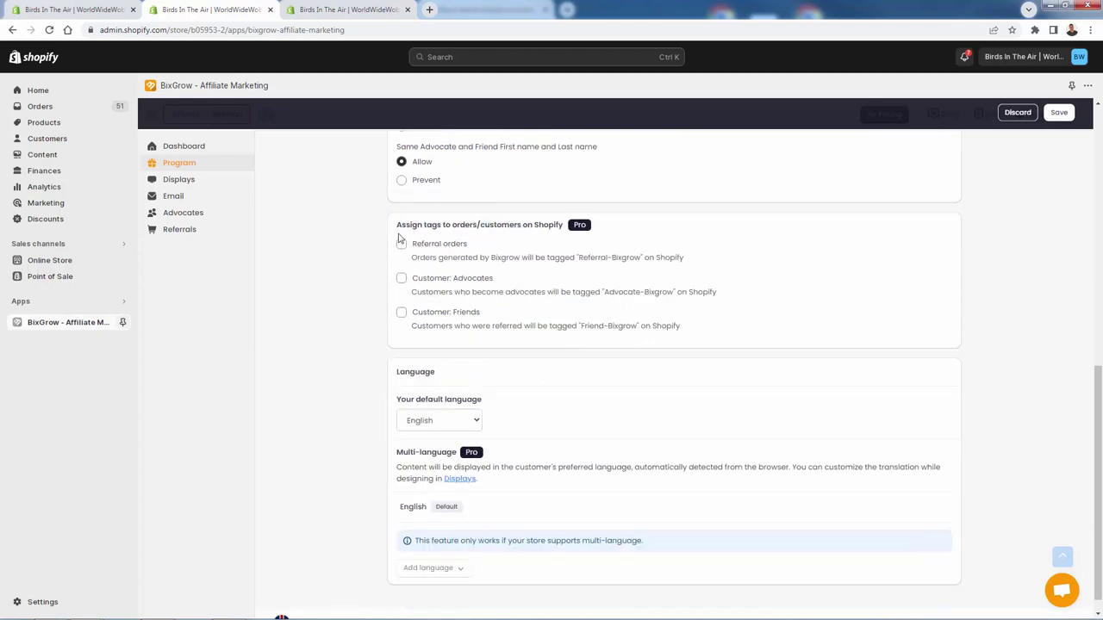
mouse_move(439, 247)
scroll(340, 319, down, 1)
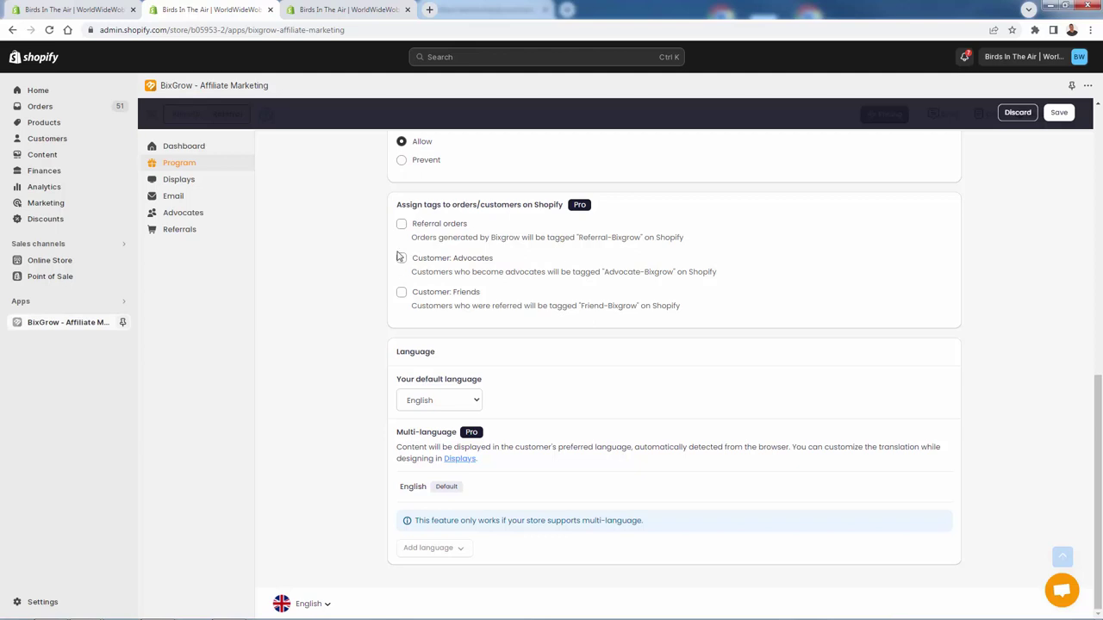
mouse_move(402, 301)
click(420, 400)
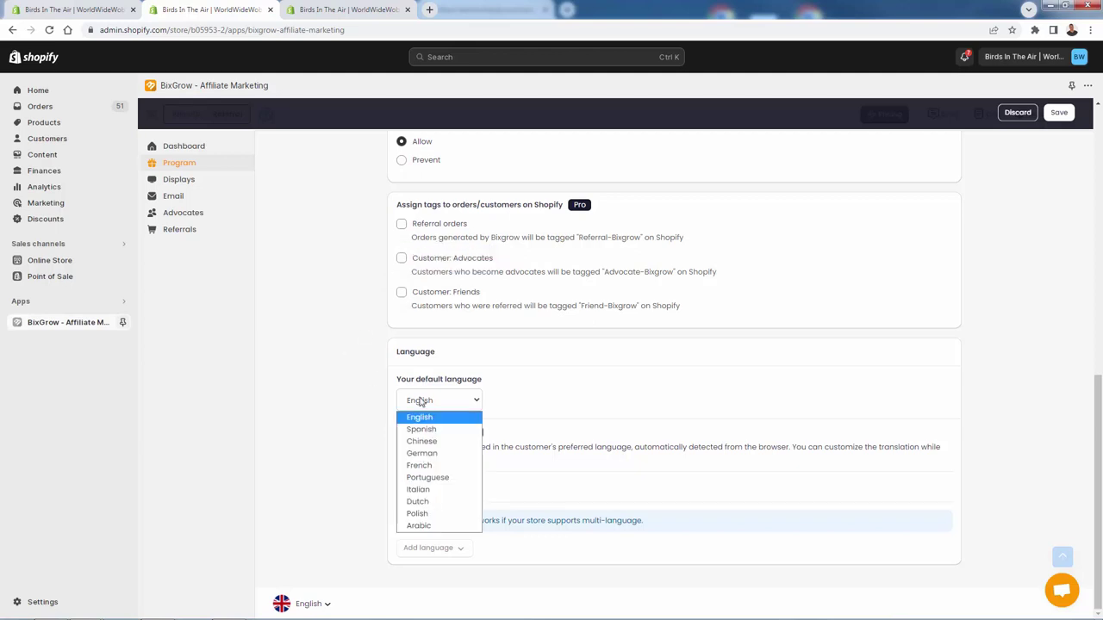
click(421, 401)
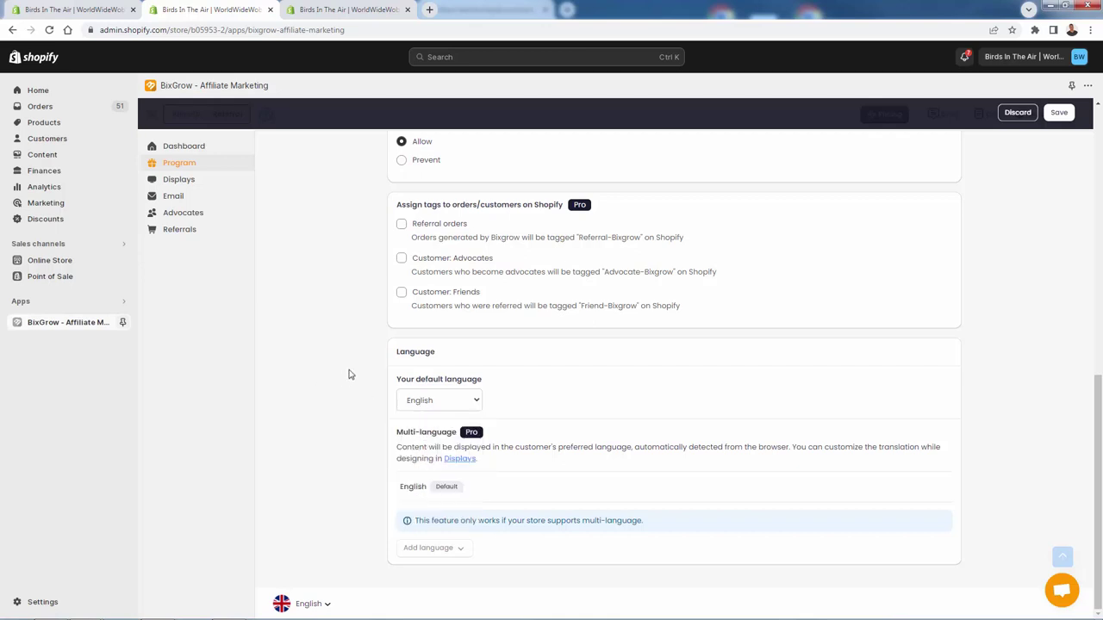
click(1058, 112)
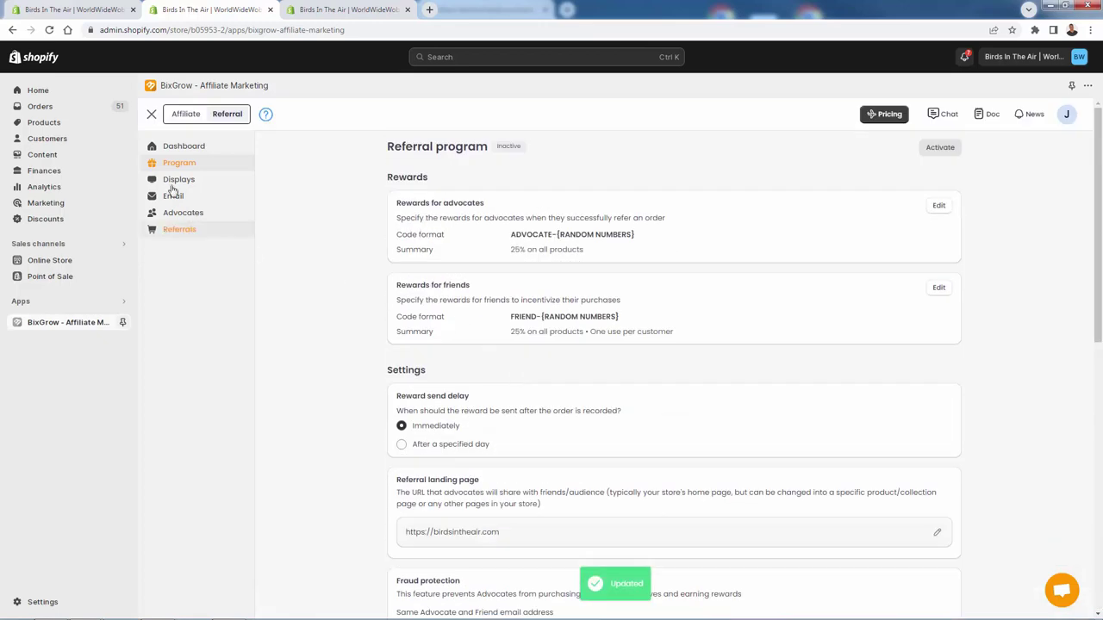
Step: Review the Starter (free), Scale ($9.00/month) and Pro ($15.00/month) pricing plans and Pro features
click(890, 116)
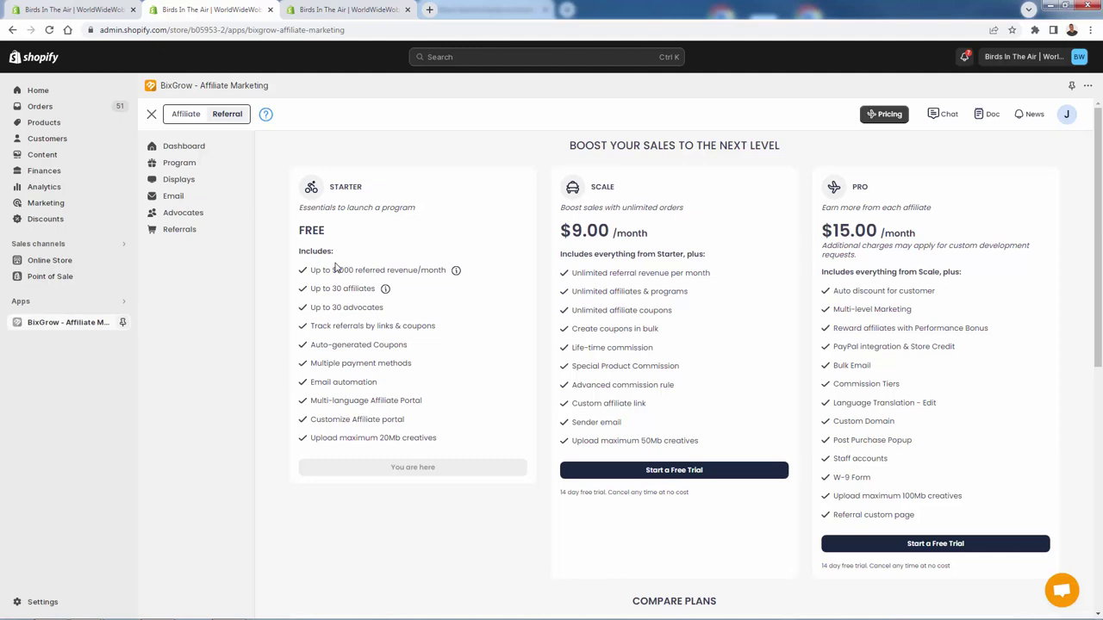
triple_click(875, 226)
click(900, 271)
drag(892, 208, 905, 517)
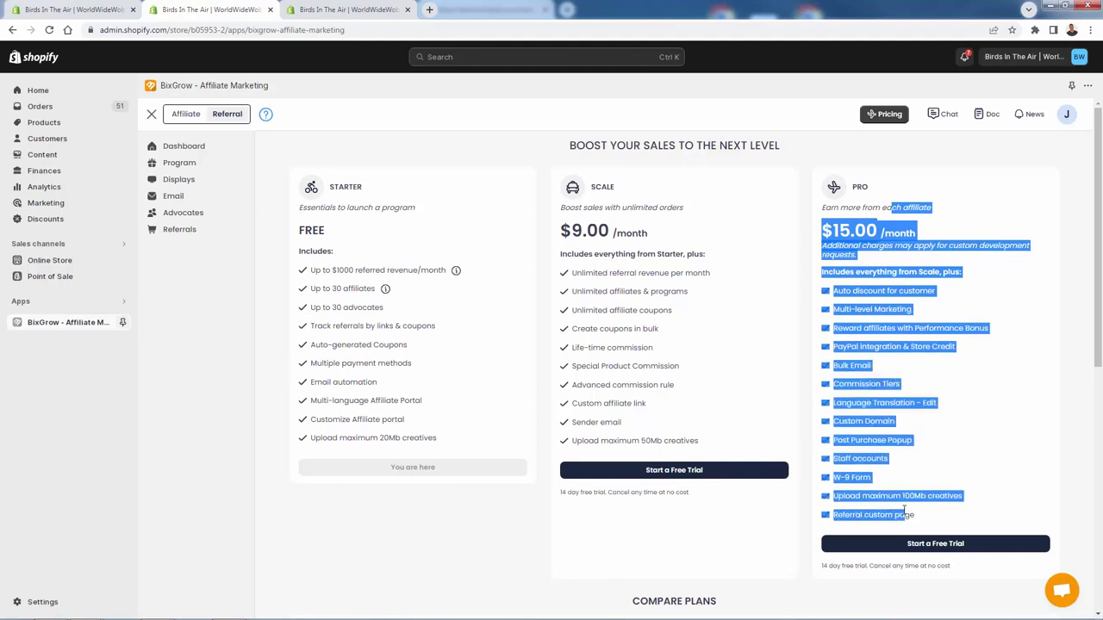
click(867, 476)
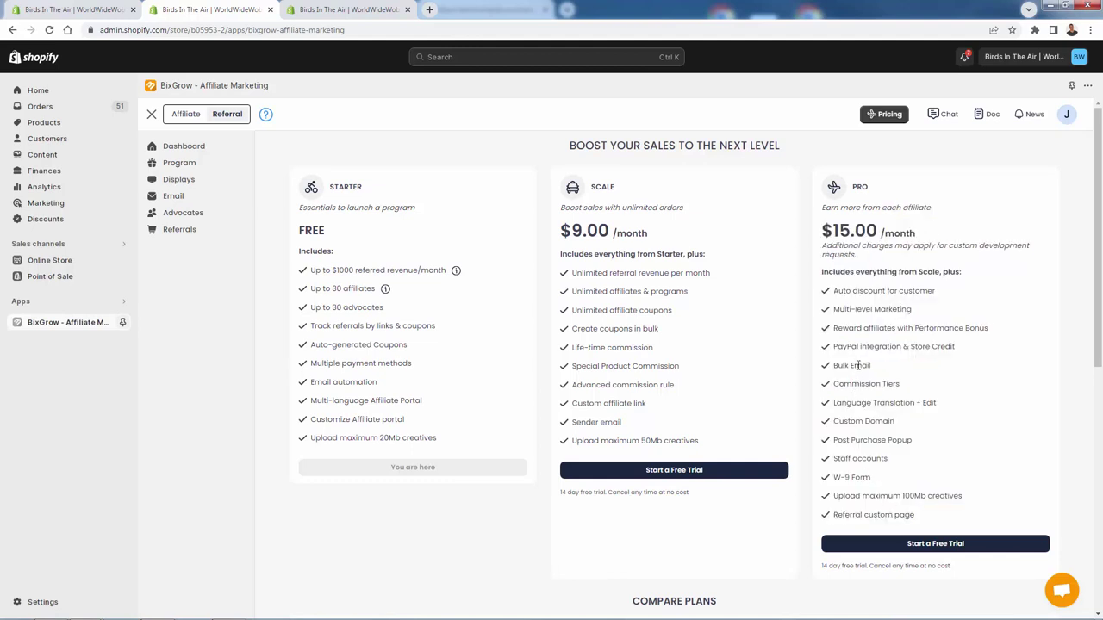
triple_click(876, 308)
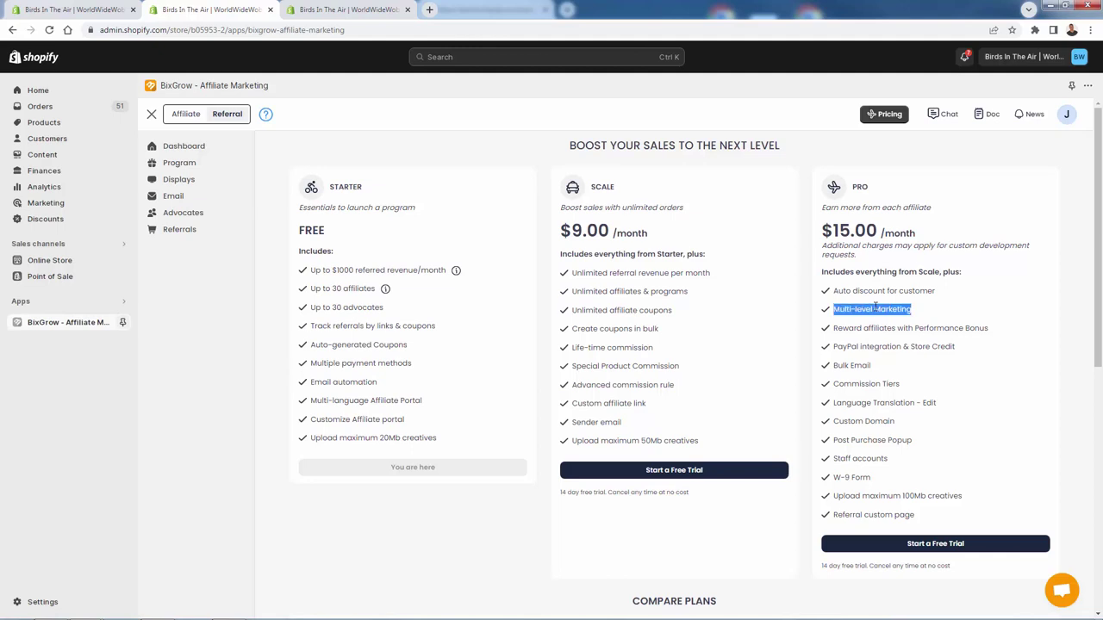
click(876, 309)
triple_click(891, 293)
click(889, 395)
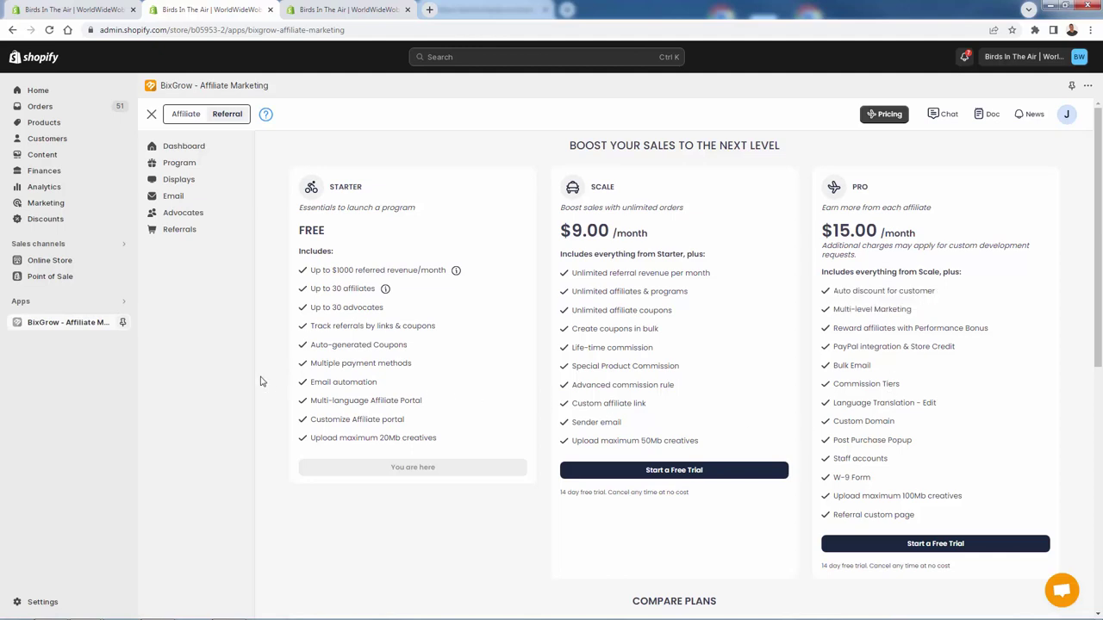
Step: Go back through the referral program setup to the Displays page listing Widget, Custom page and popups
click(228, 146)
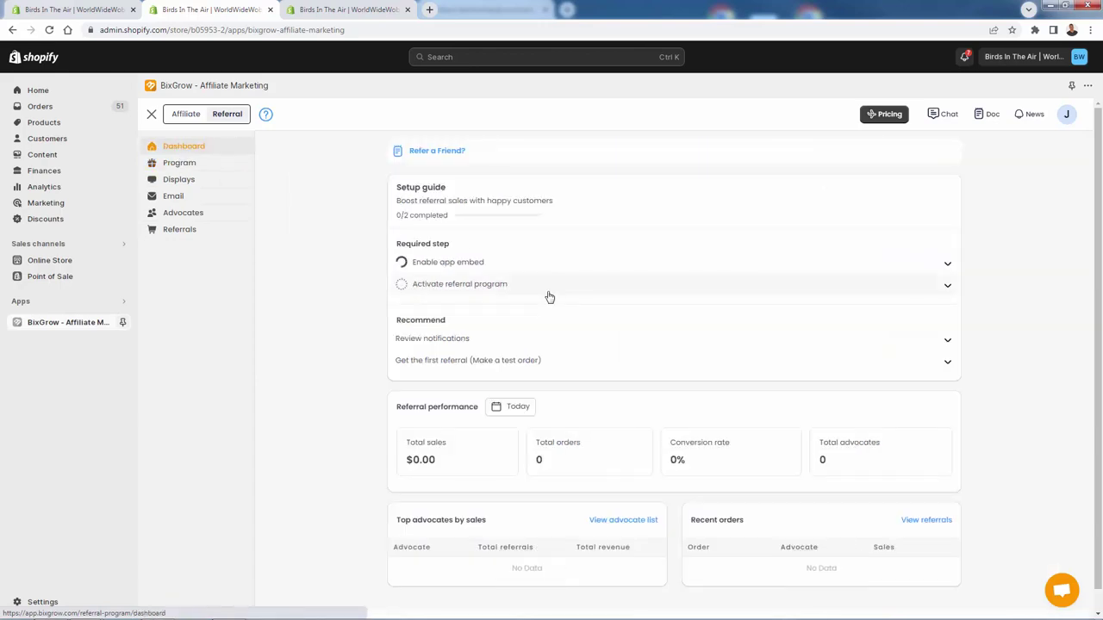
click(457, 316)
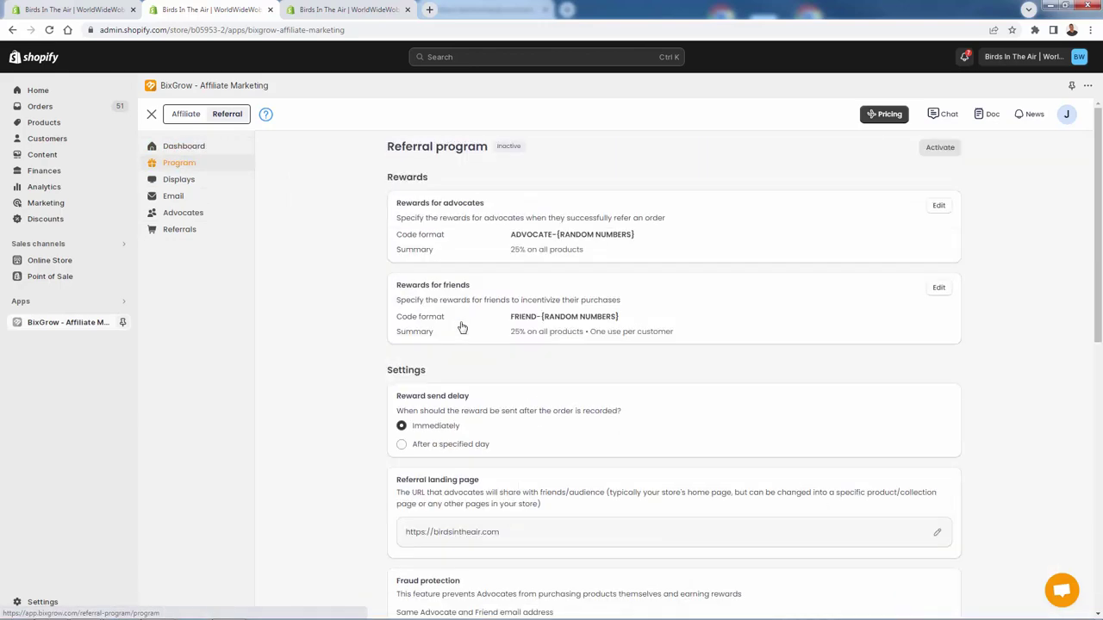
scroll(449, 446, down, 1)
scroll(449, 446, down, 2)
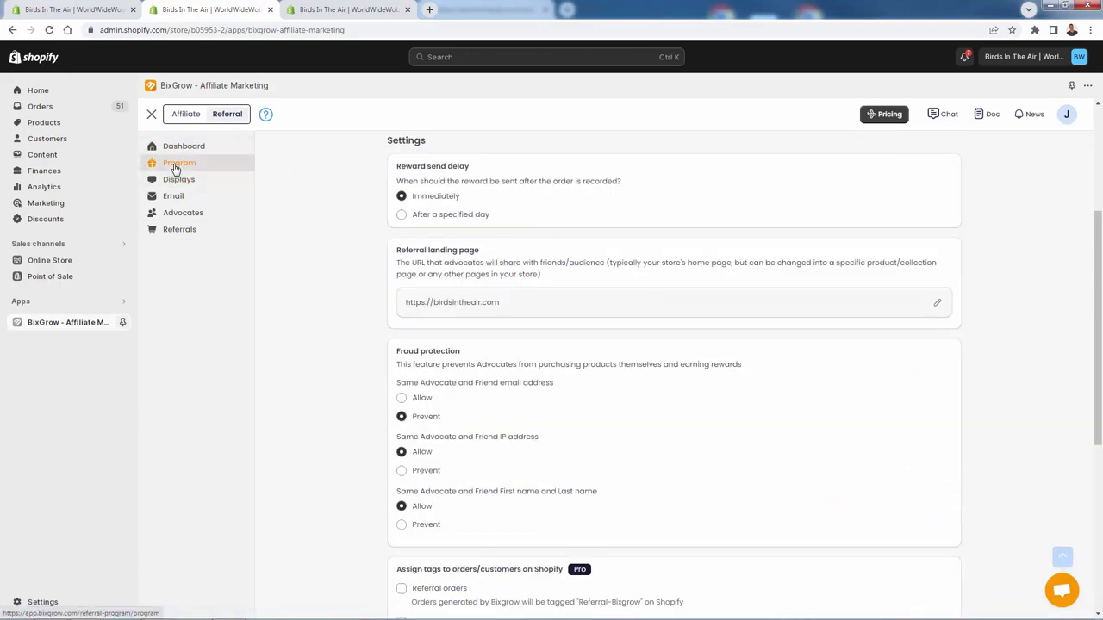
scroll(425, 405, down, 2)
scroll(425, 405, down, 2)
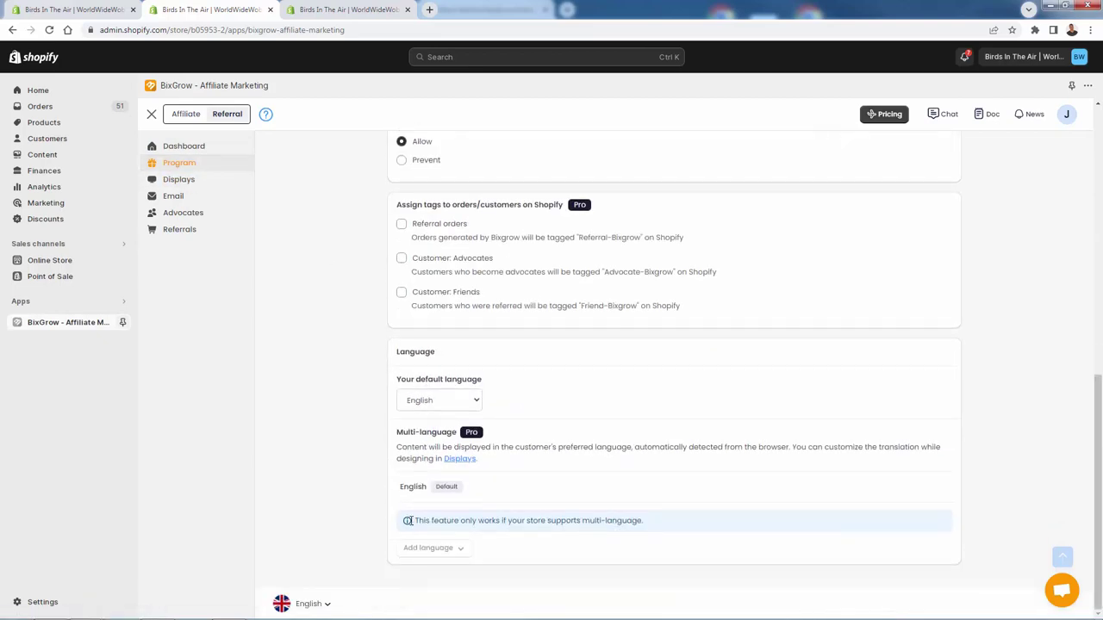
scroll(404, 520, up, 6)
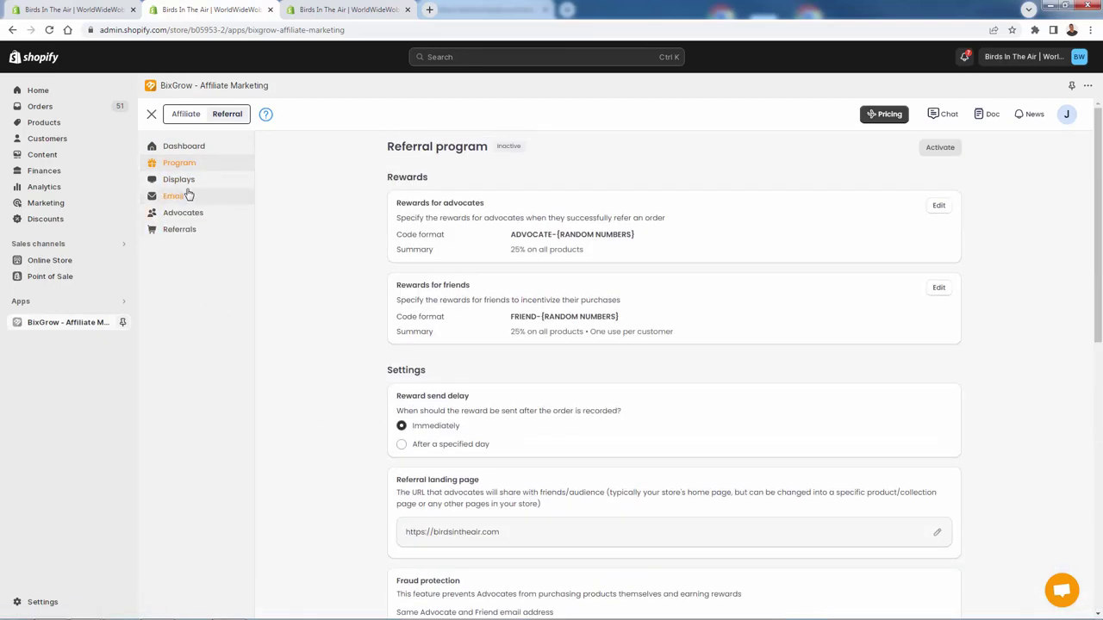
click(190, 182)
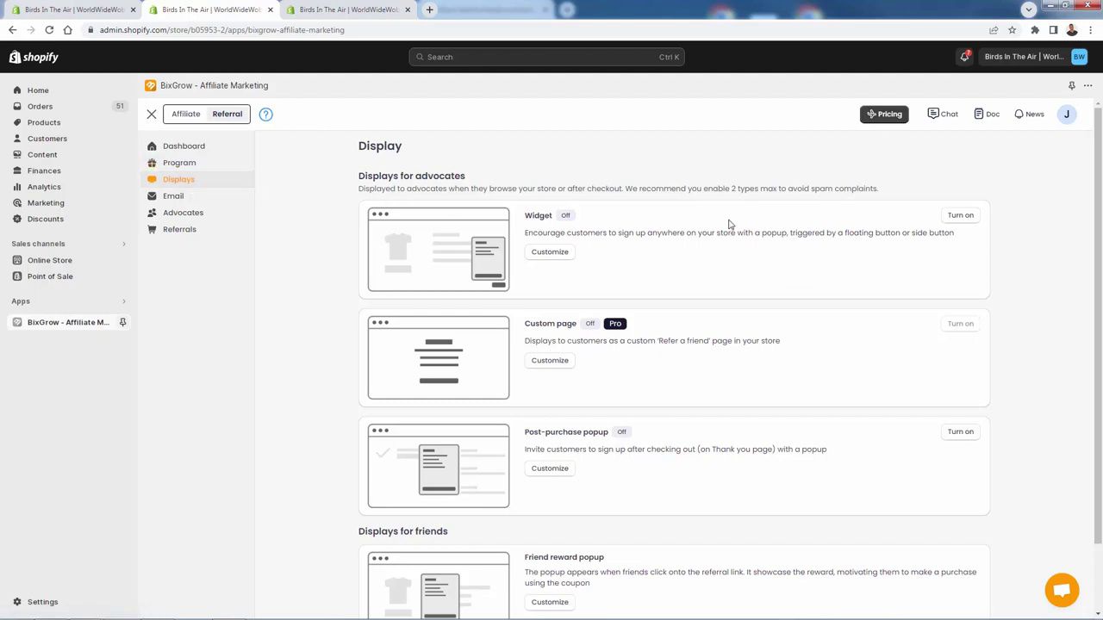
Step: Turn on the referral Widget and open its Customize editor
click(960, 215)
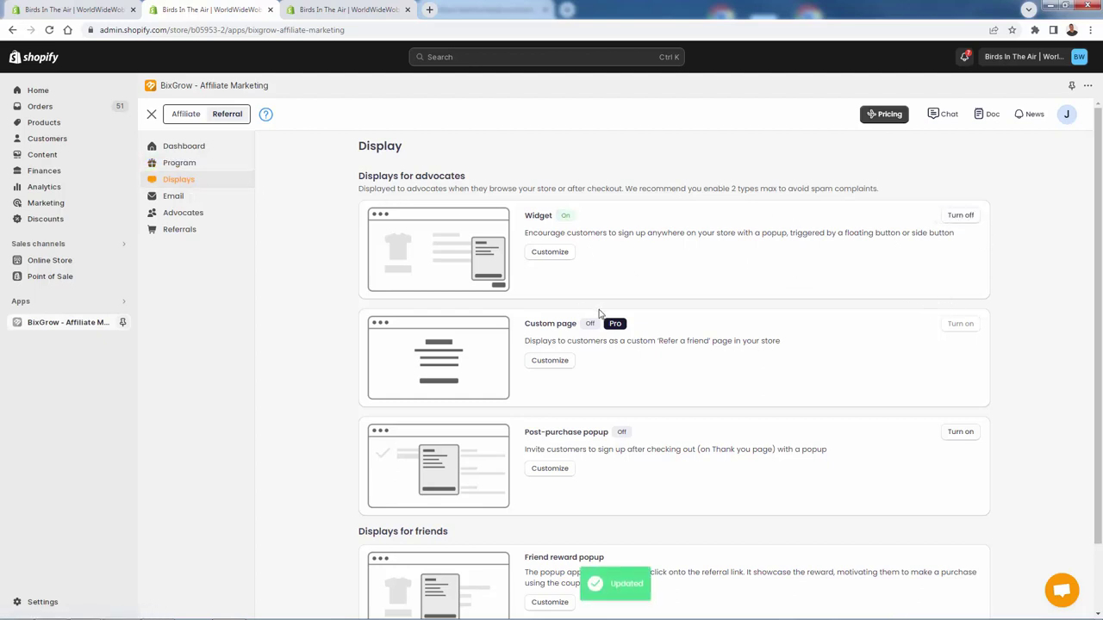
click(564, 257)
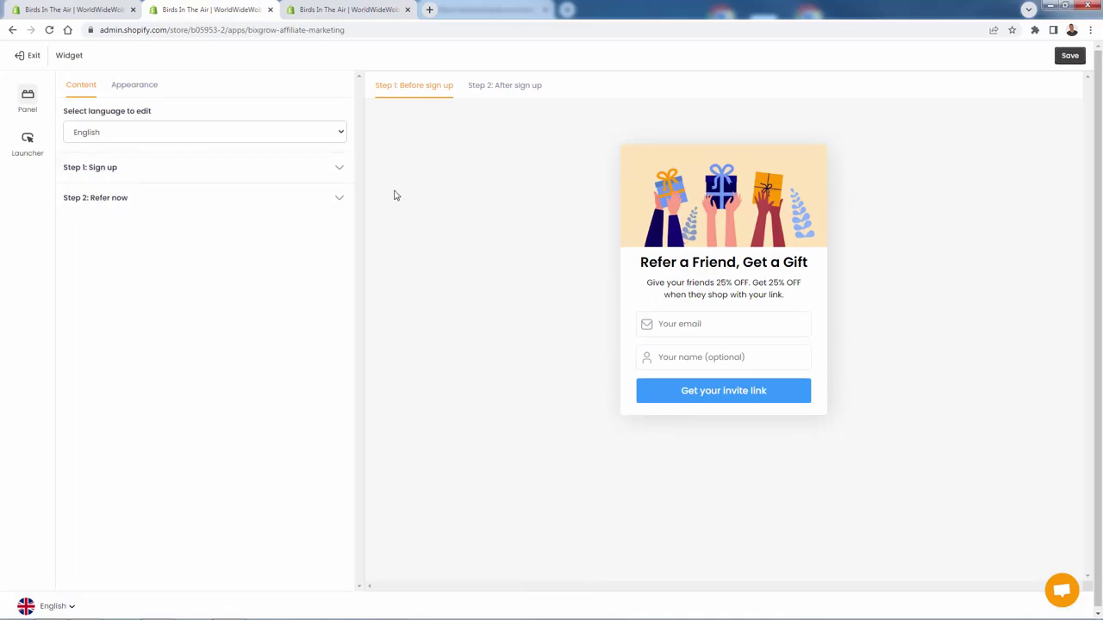
Step: Replace 'Gift' with '25% Off Coupon' in the Step 1 headline and append the 25% massive-discount sentence
click(341, 171)
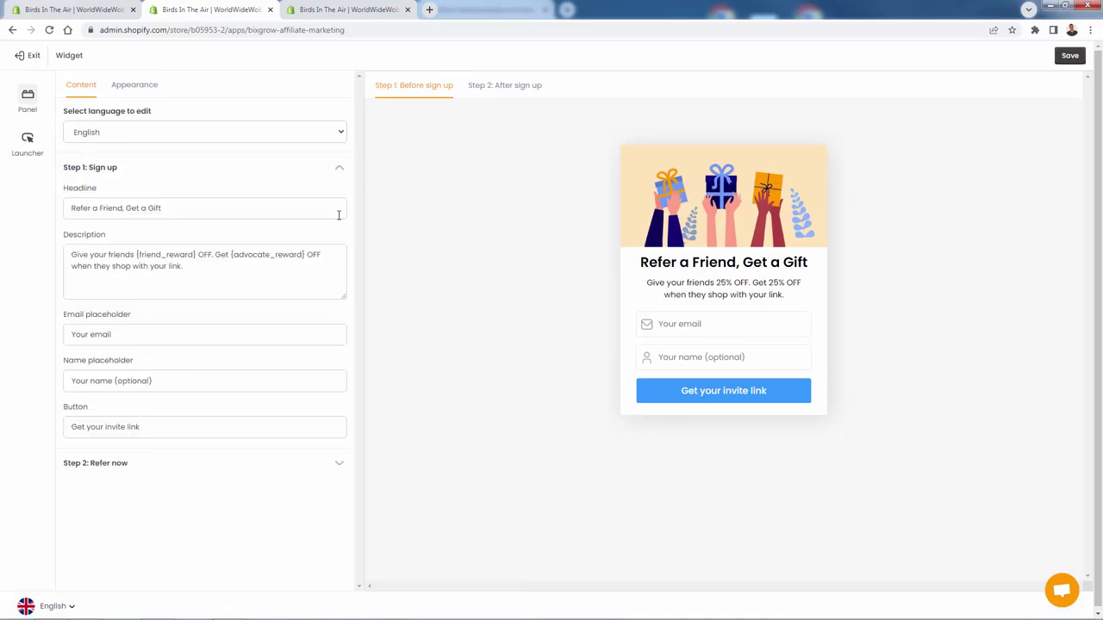
click(278, 465)
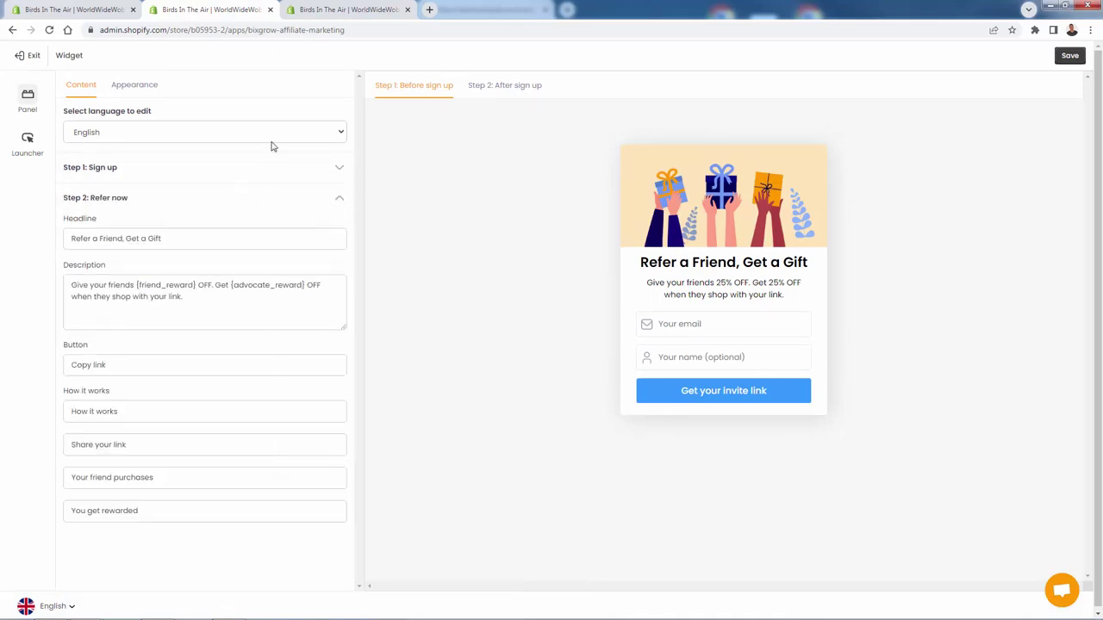
click(328, 176)
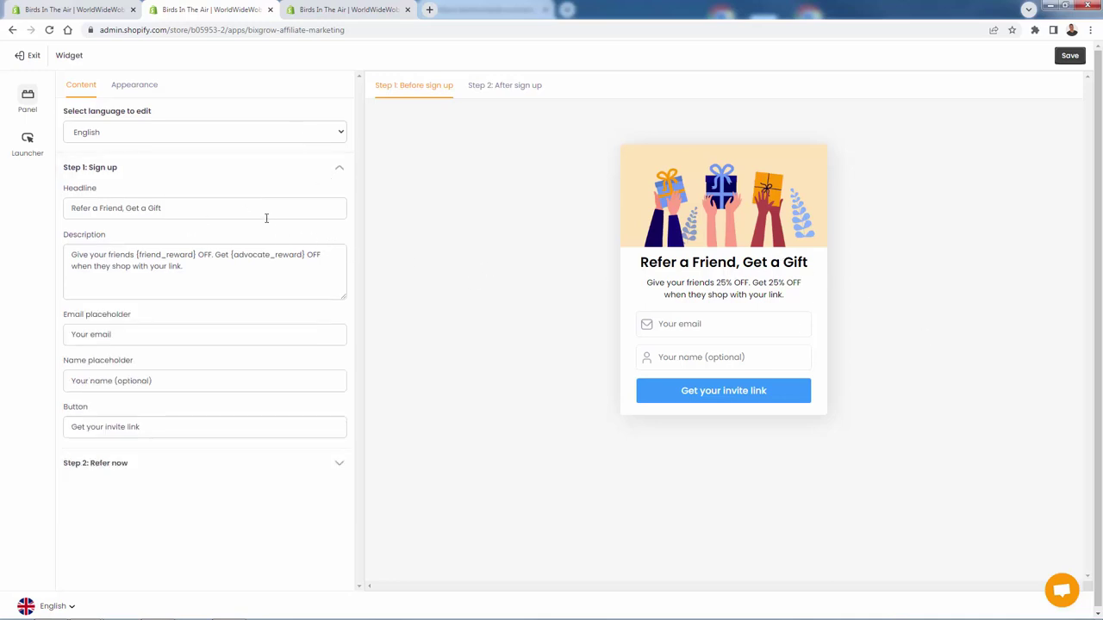
drag(148, 209, 231, 207)
text(25% Off Coupon)
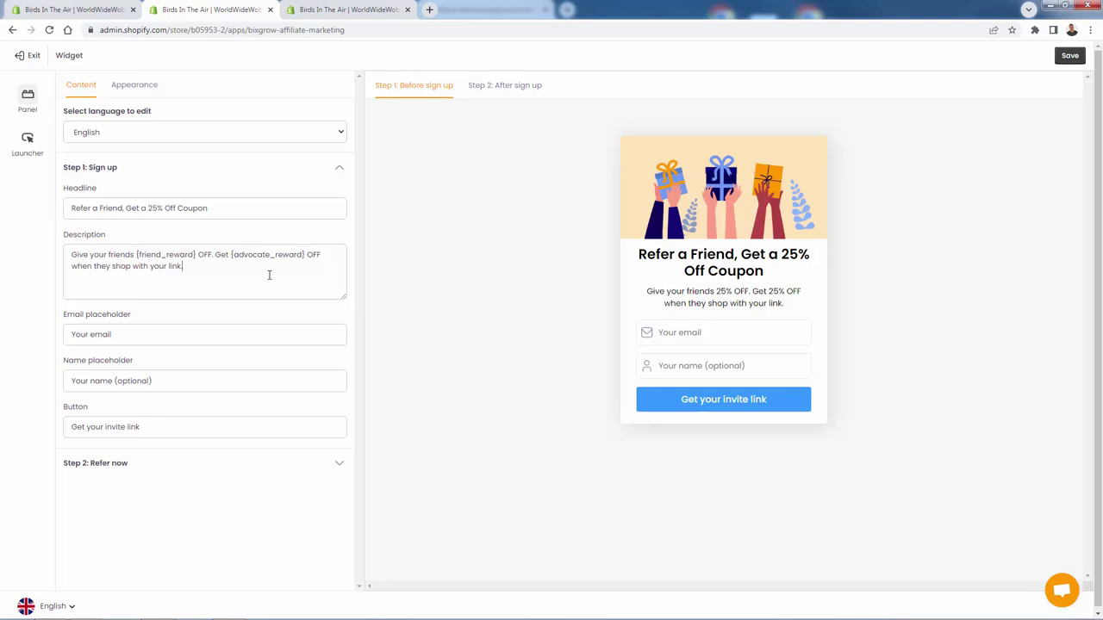
text(25% is a mi)
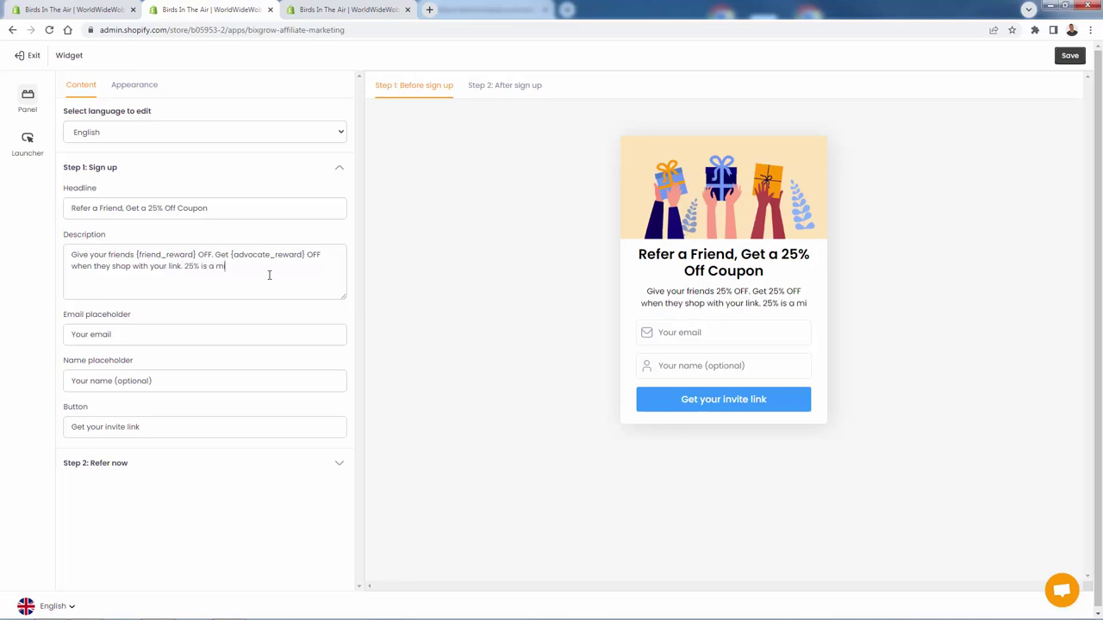
key(BackSpace)
text(assive discount)
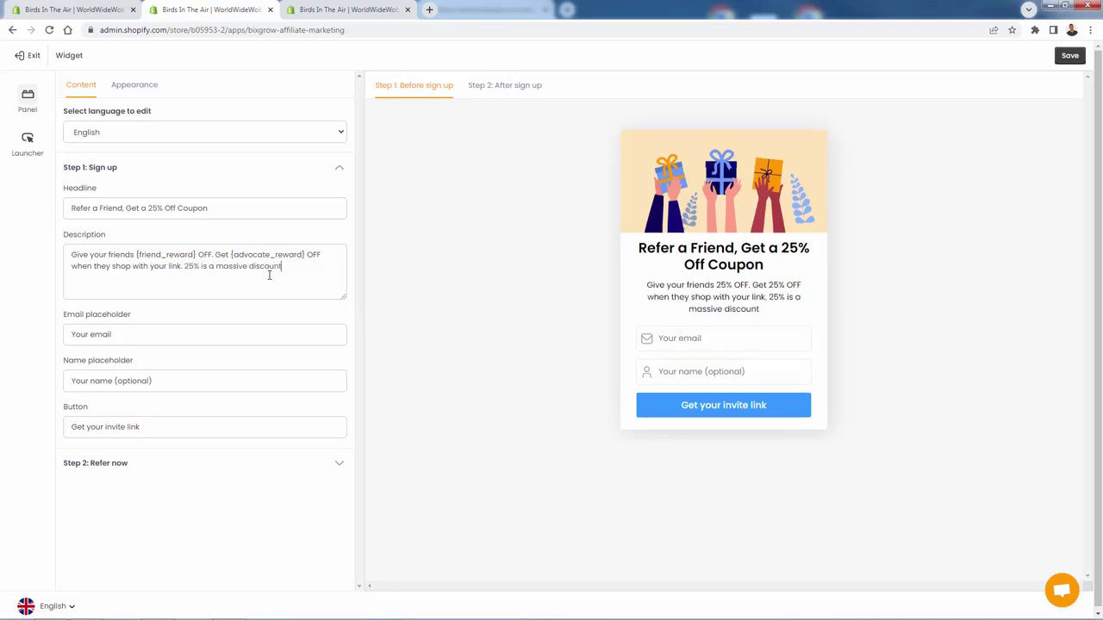
text( for our store - yo)
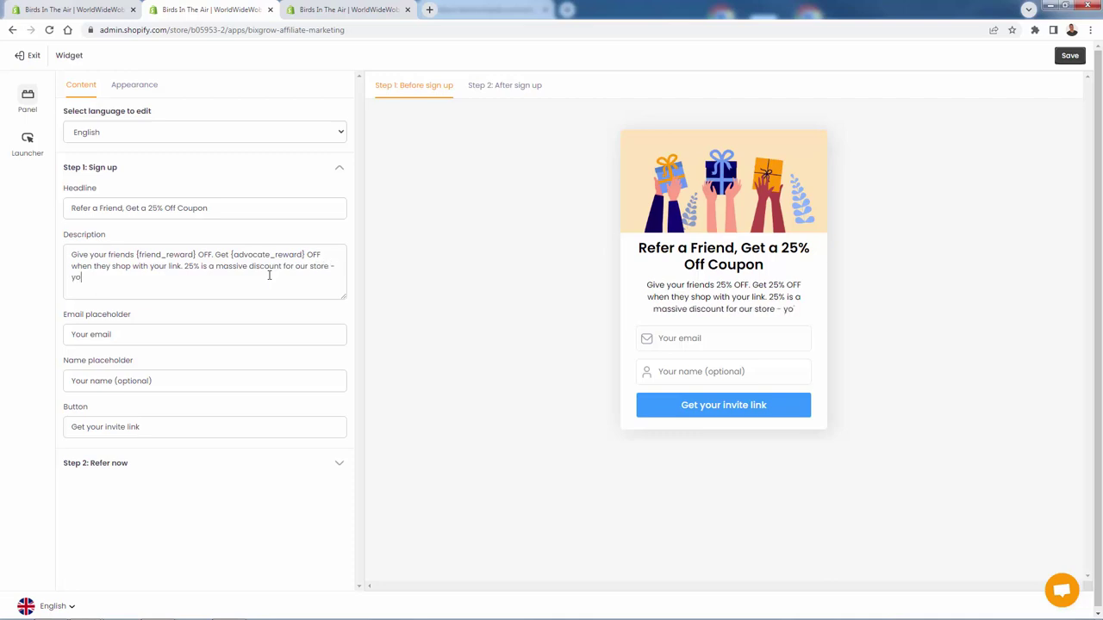
text(u'll love it!)
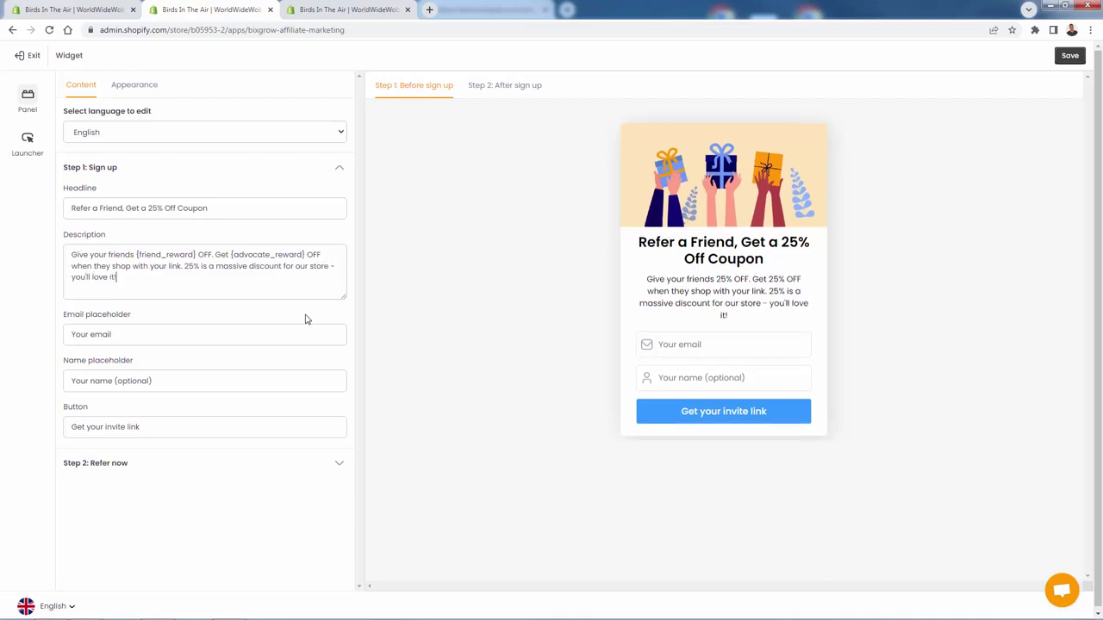
click(205, 471)
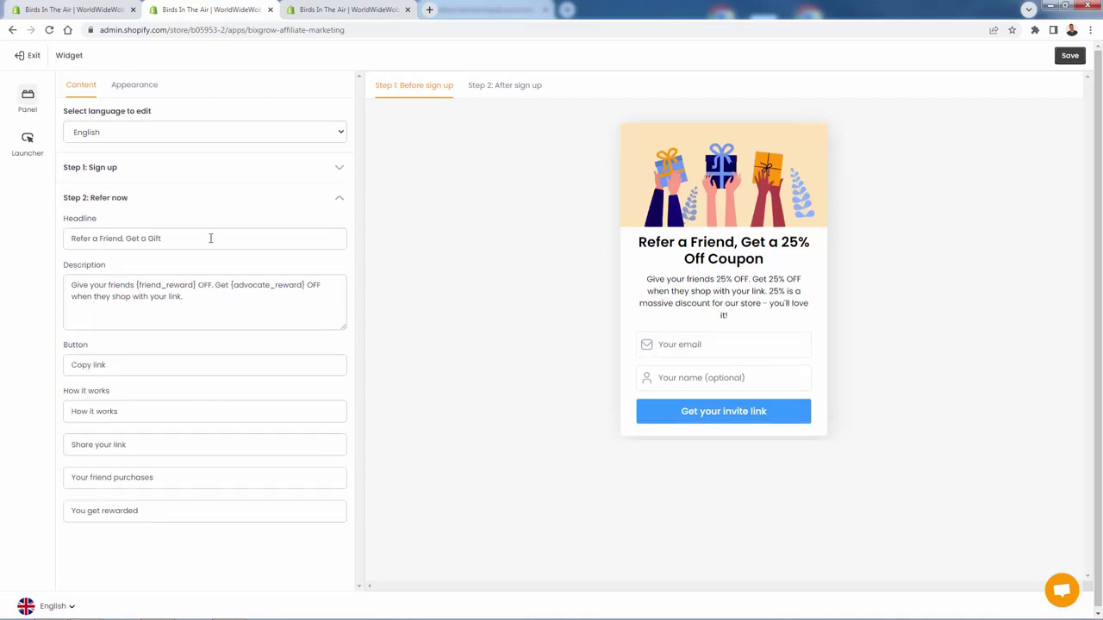
Step: Preview the after-sign-up step and inspect its headline, description and sample referral link
click(504, 88)
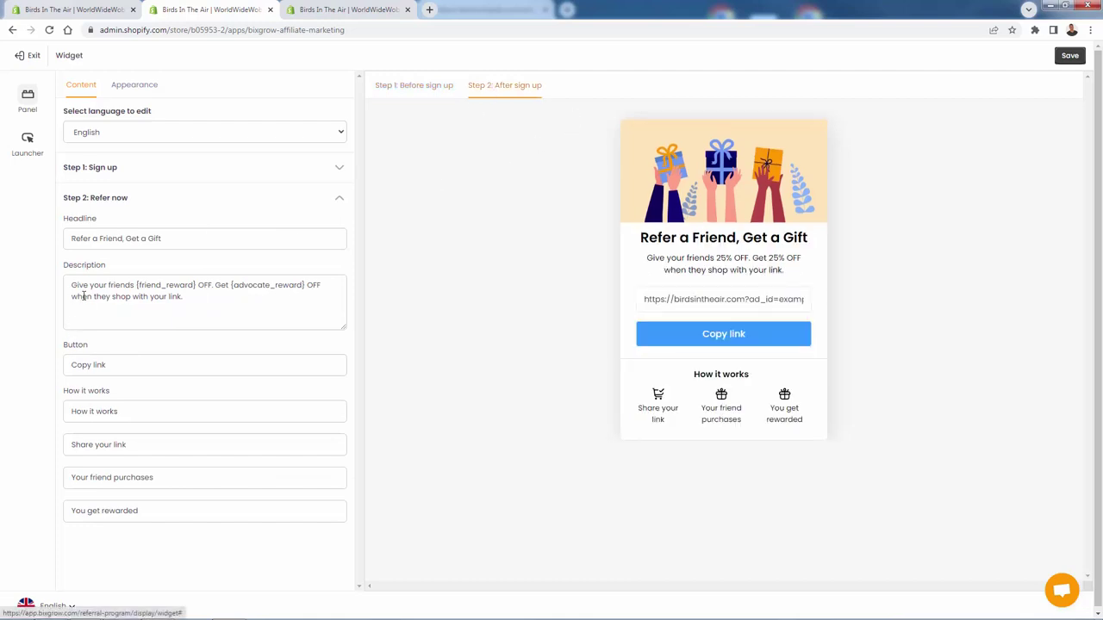
triple_click(111, 237)
click(132, 318)
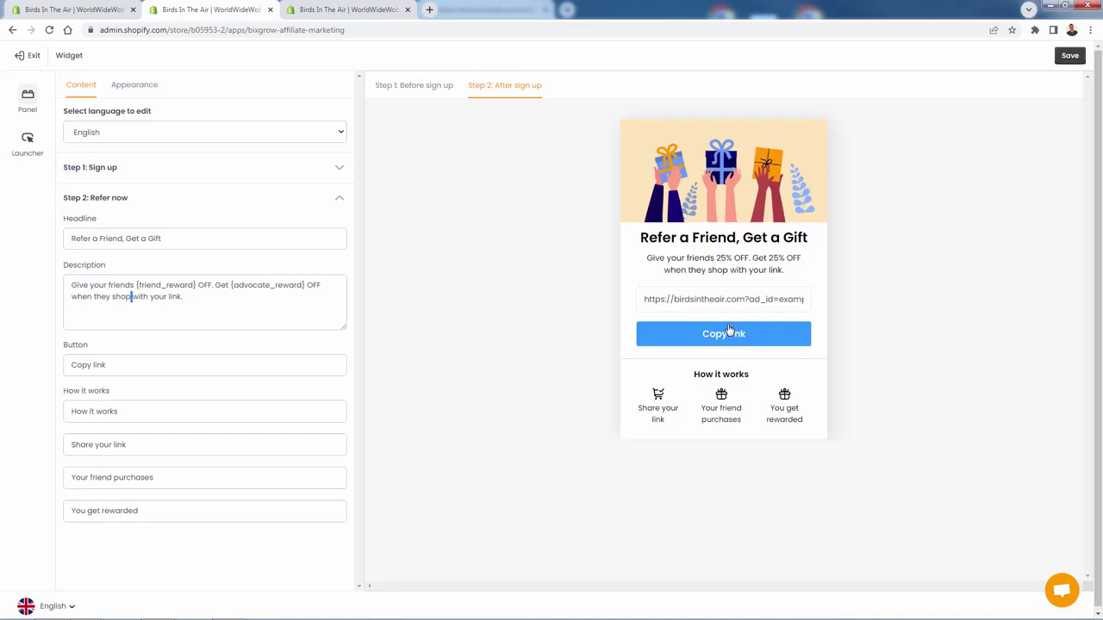
drag(675, 300, 808, 304)
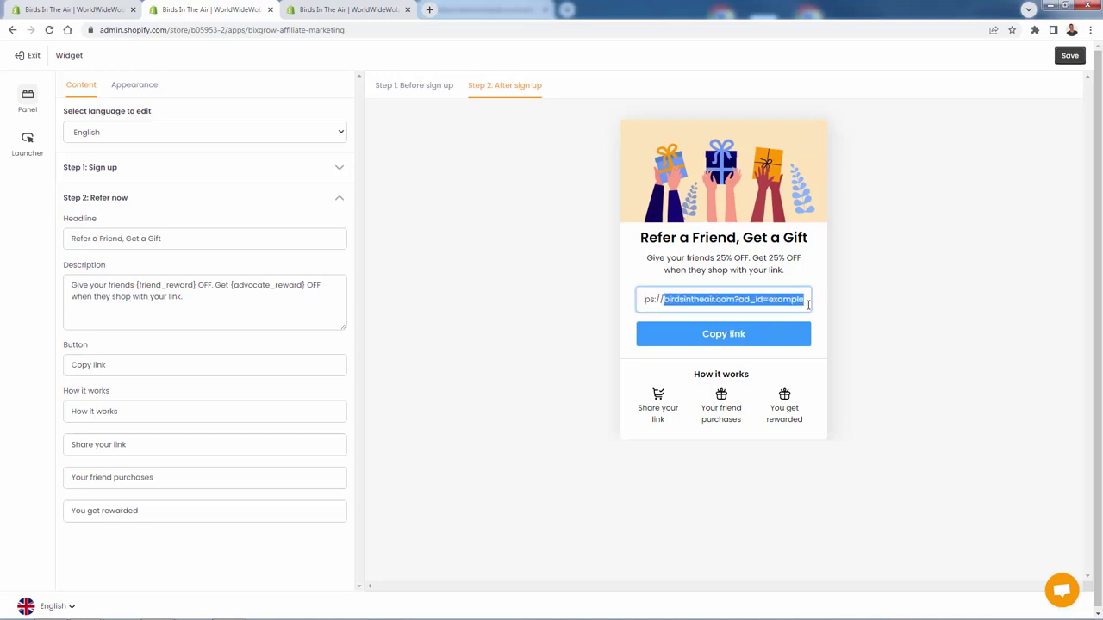
click(756, 302)
drag(734, 300, 810, 301)
click(697, 302)
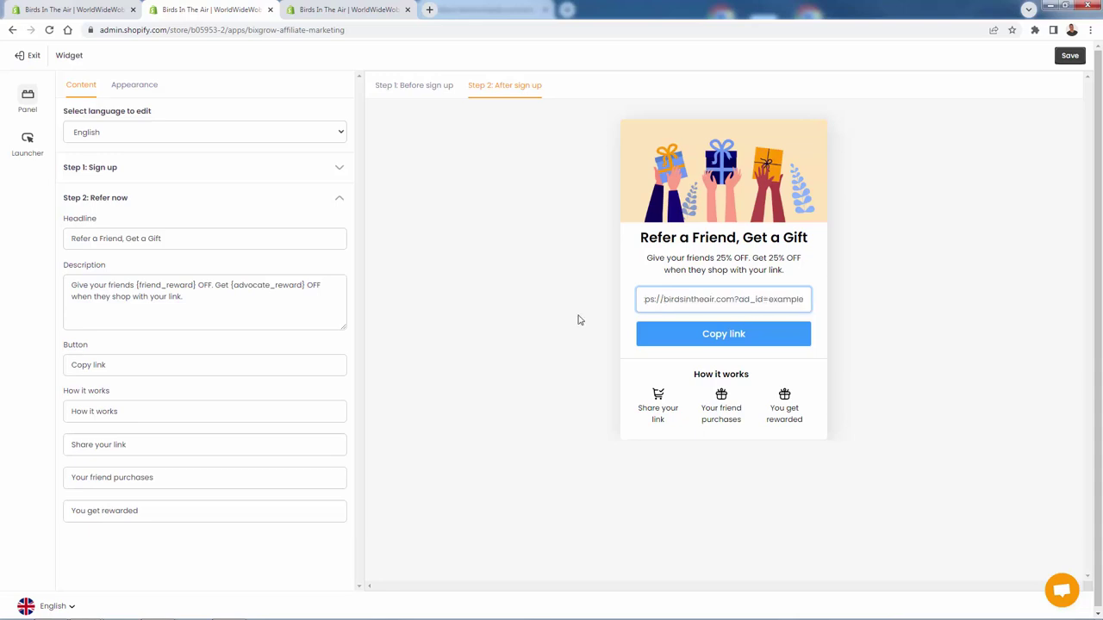
click(535, 321)
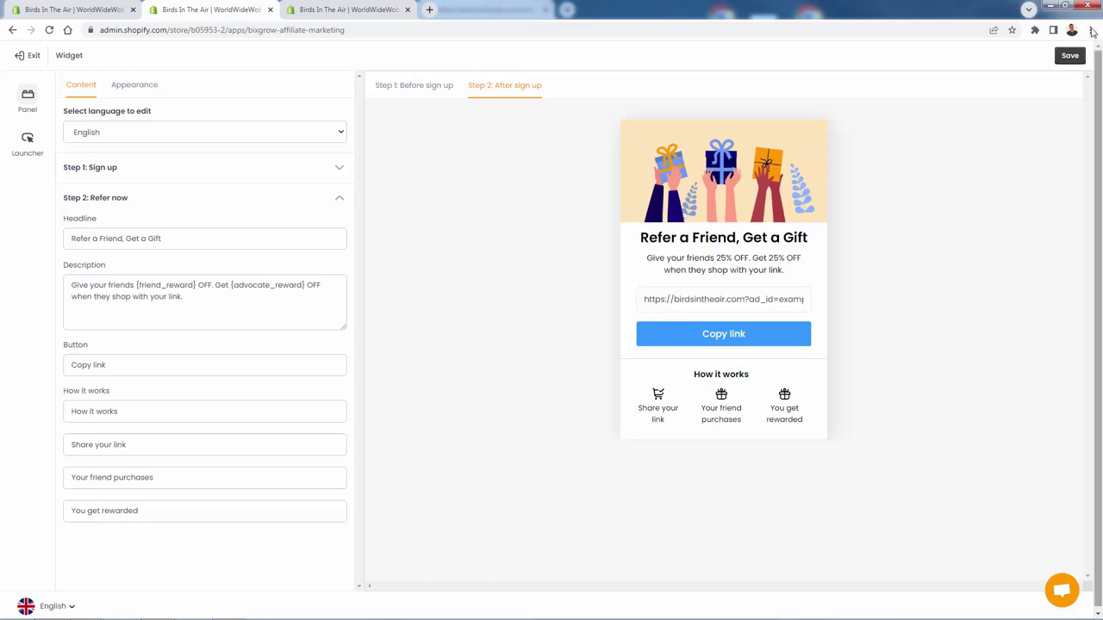
Step: Make the widget button background red (#d42c26) under Appearance > Button and save
click(120, 90)
click(111, 117)
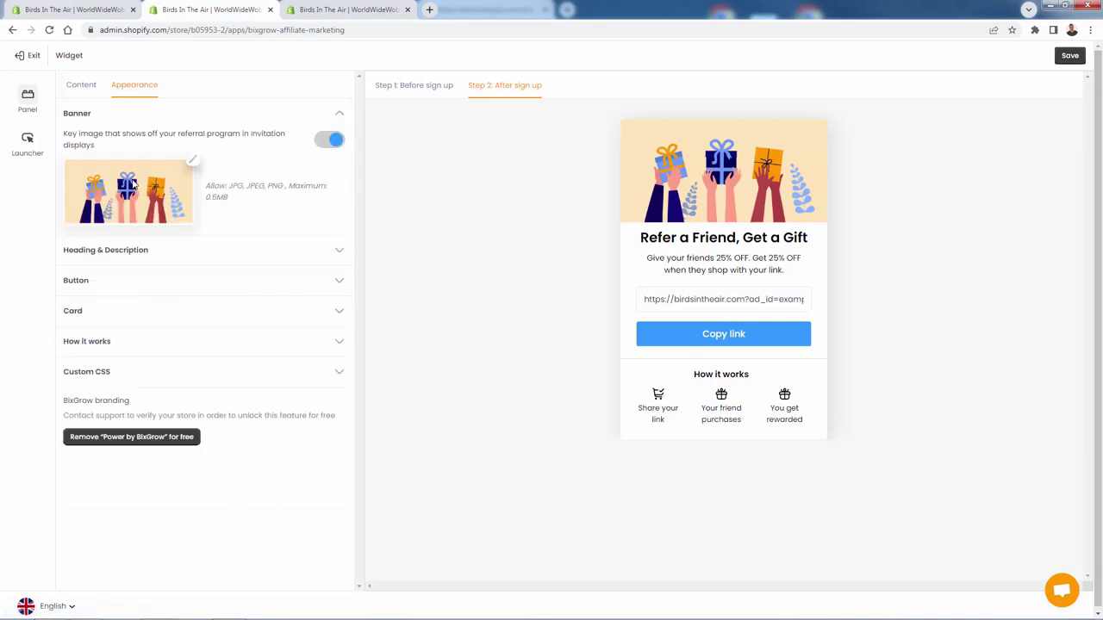
click(121, 281)
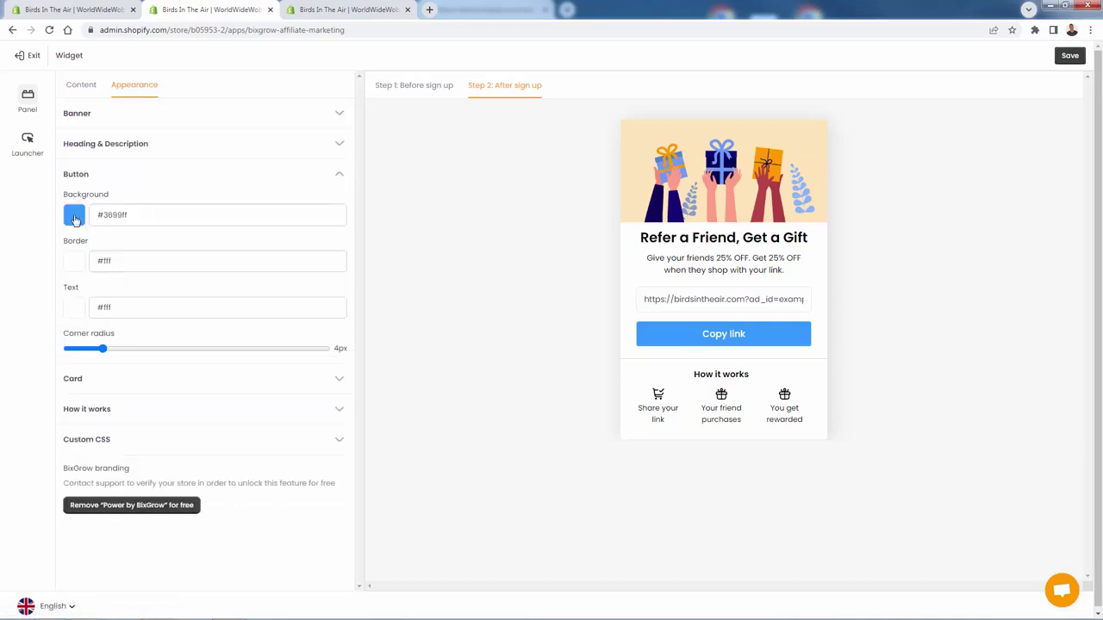
click(79, 220)
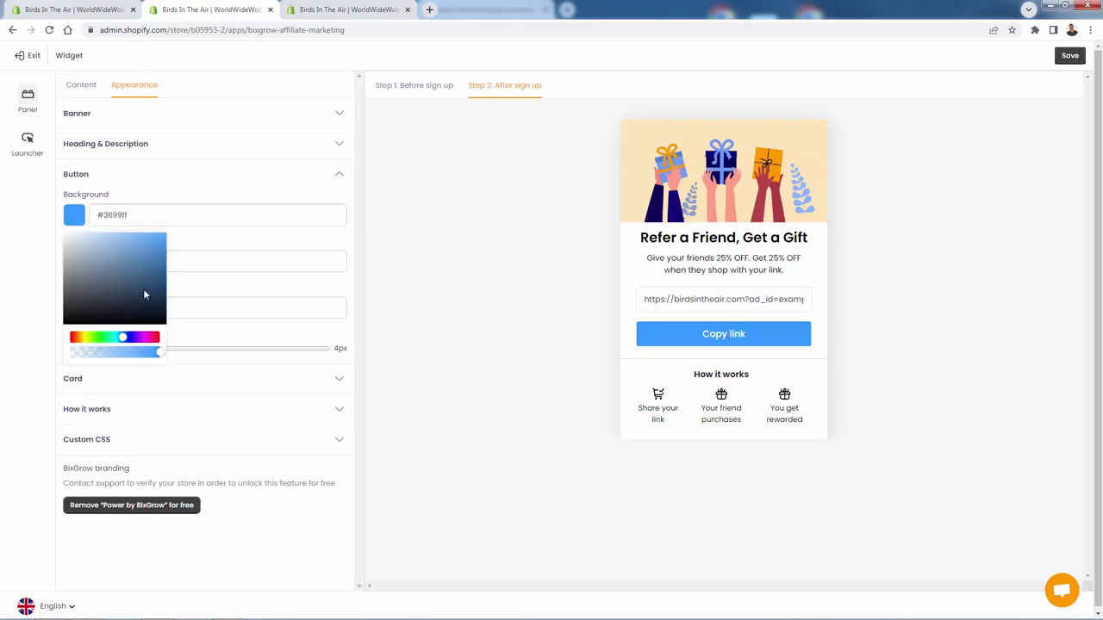
click(76, 341)
drag(109, 296, 431, 222)
click(1069, 55)
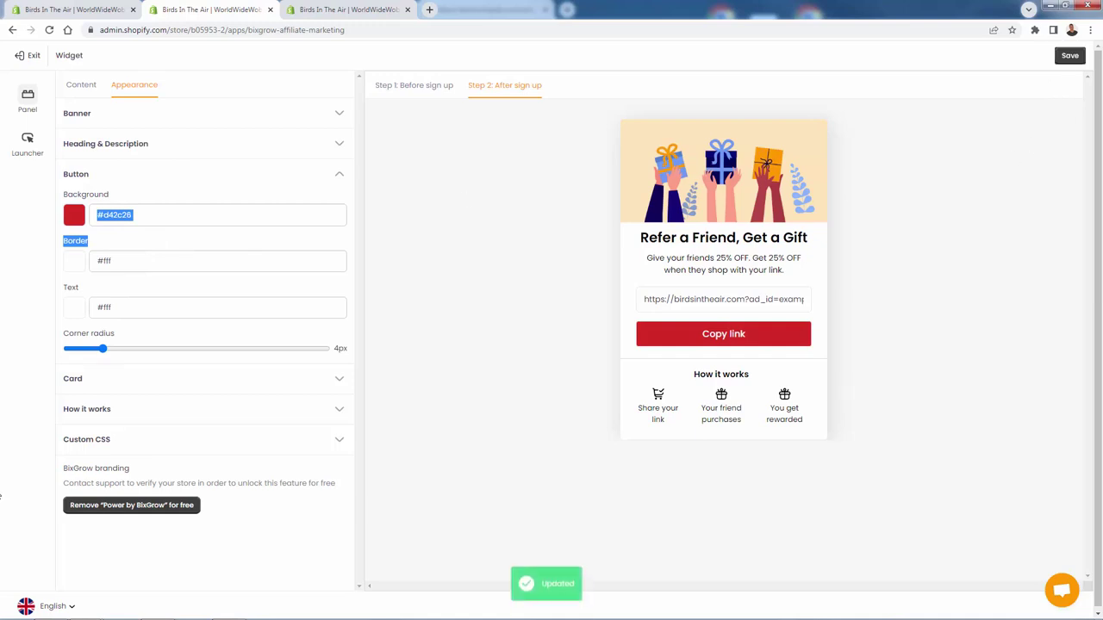
Step: Look through the Custom CSS and Card settings, trying the card corner radius
click(96, 443)
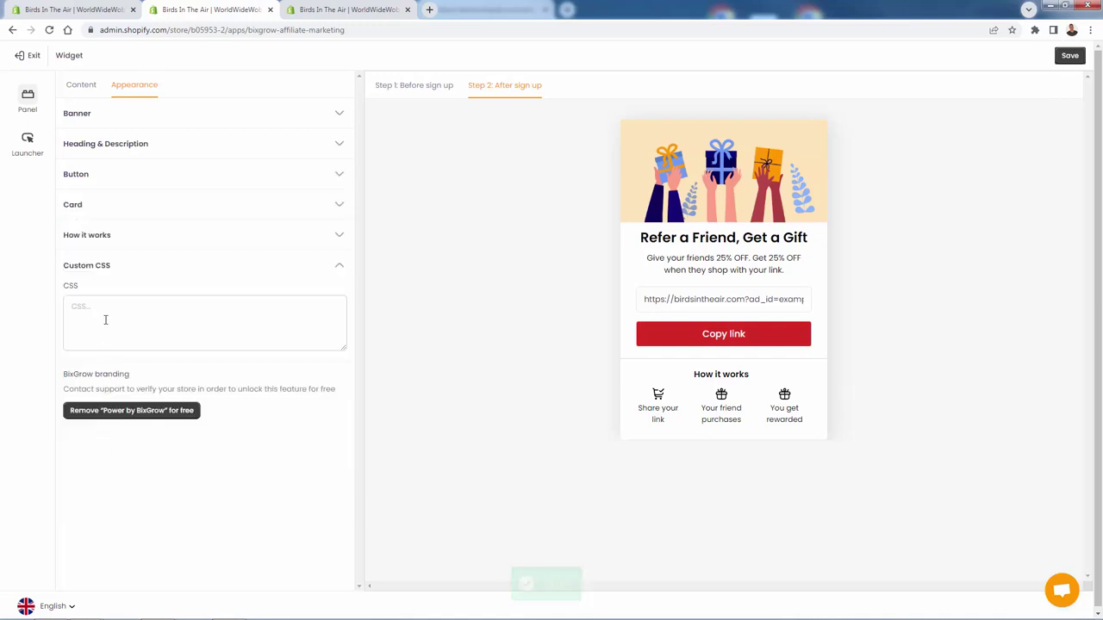
click(120, 211)
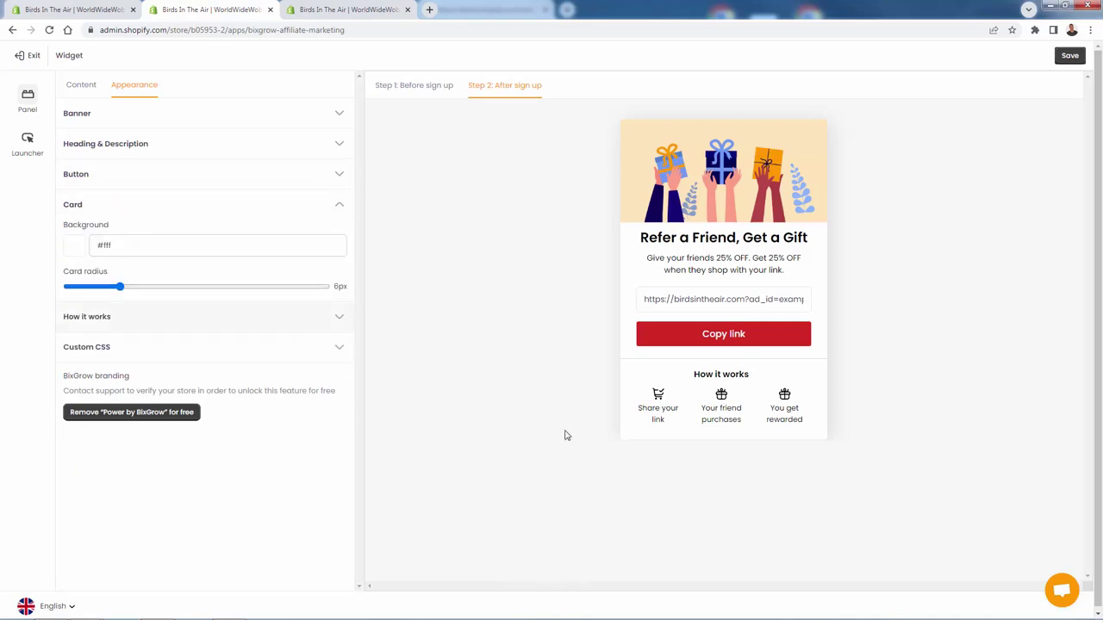
drag(121, 286, 121, 302)
Step: Save the widget, reload the store and open the Get 25% popup to check its new text
click(1069, 57)
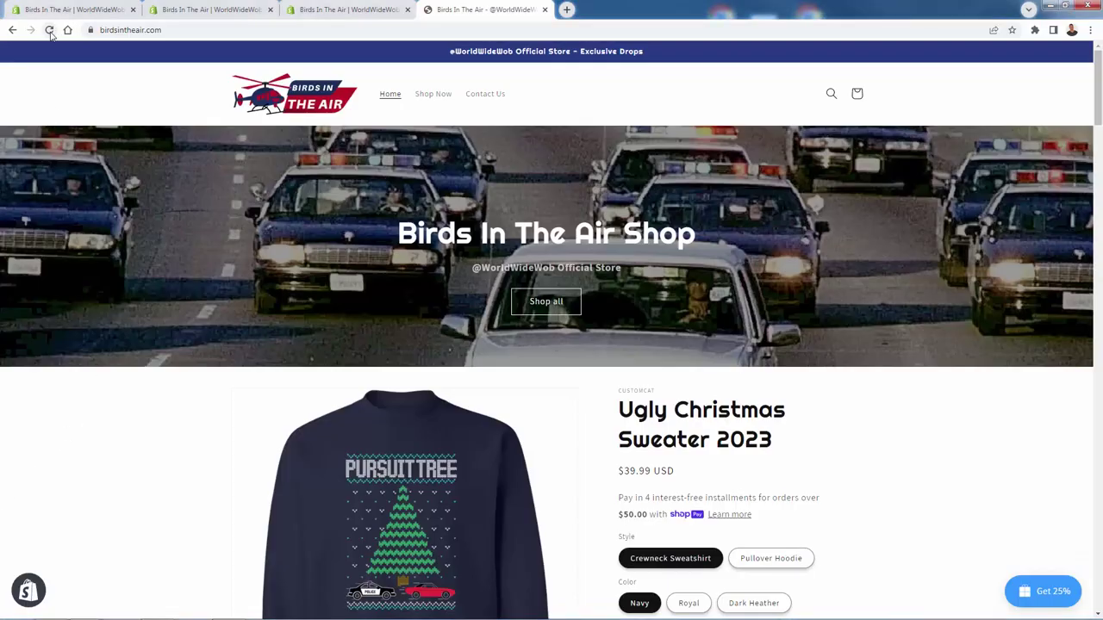
click(49, 30)
click(1059, 603)
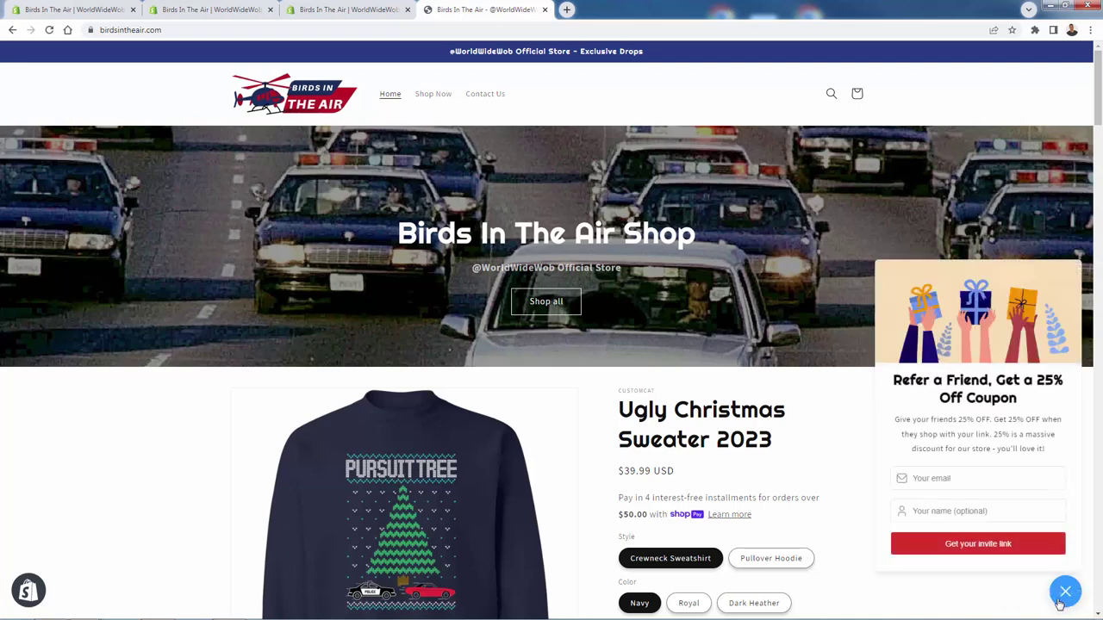
triple_click(1005, 379)
click(1000, 434)
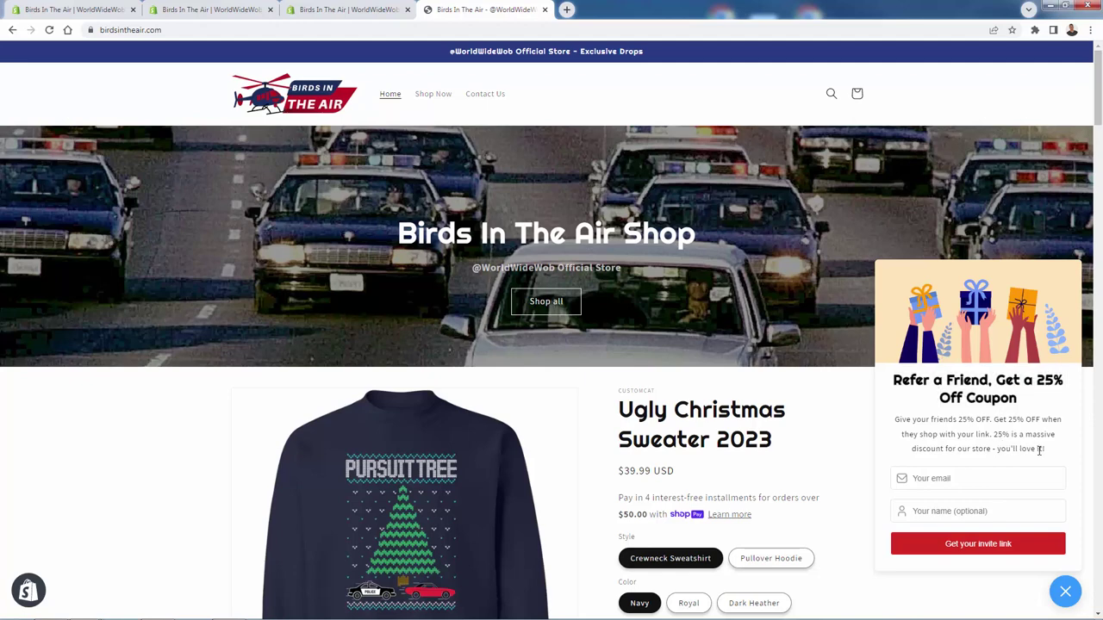
drag(1039, 450, 995, 436)
click(1012, 449)
Step: Sign up with an e-mail and name, get the invite link and copy it
click(974, 479)
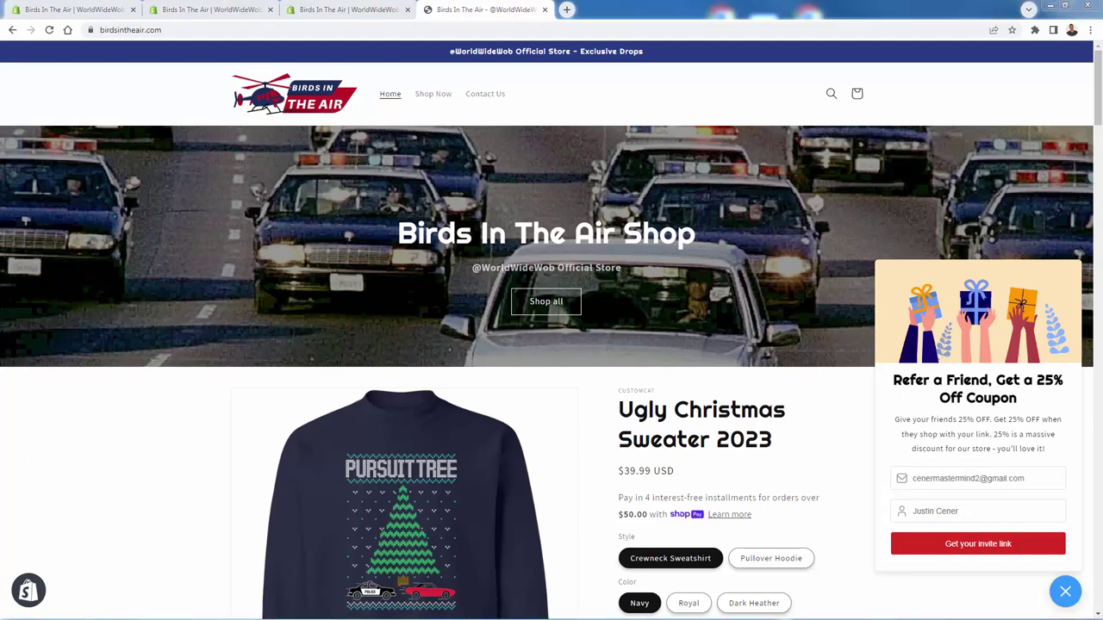
click(987, 551)
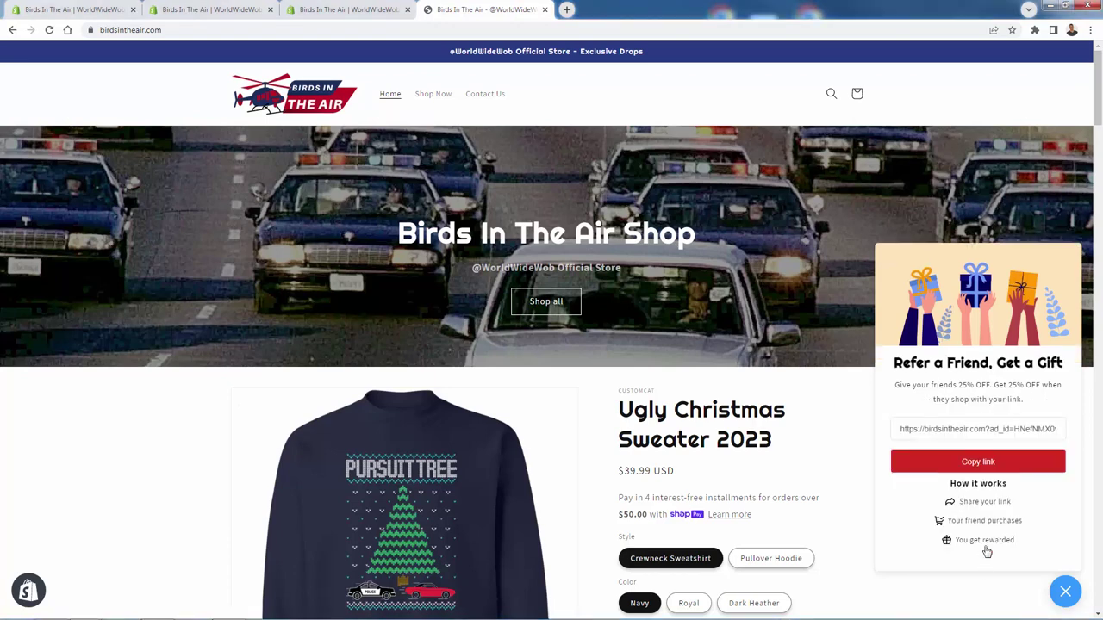
click(993, 464)
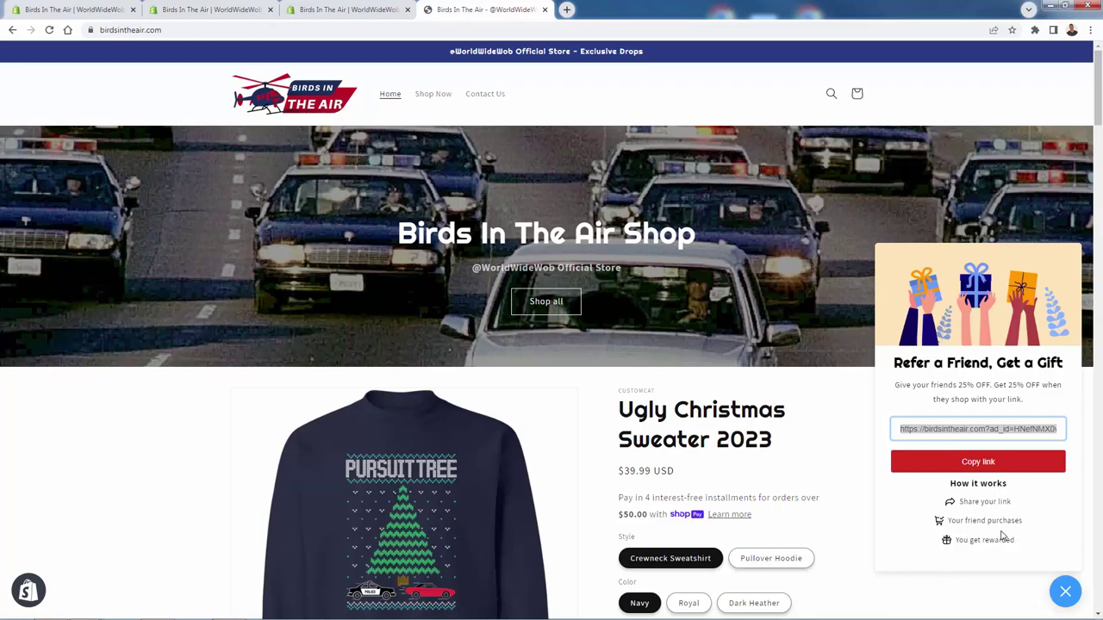
Step: Load the referral link in an Incognito window, copy the friend coupon and close the popup
key(ctrl+shift+n)
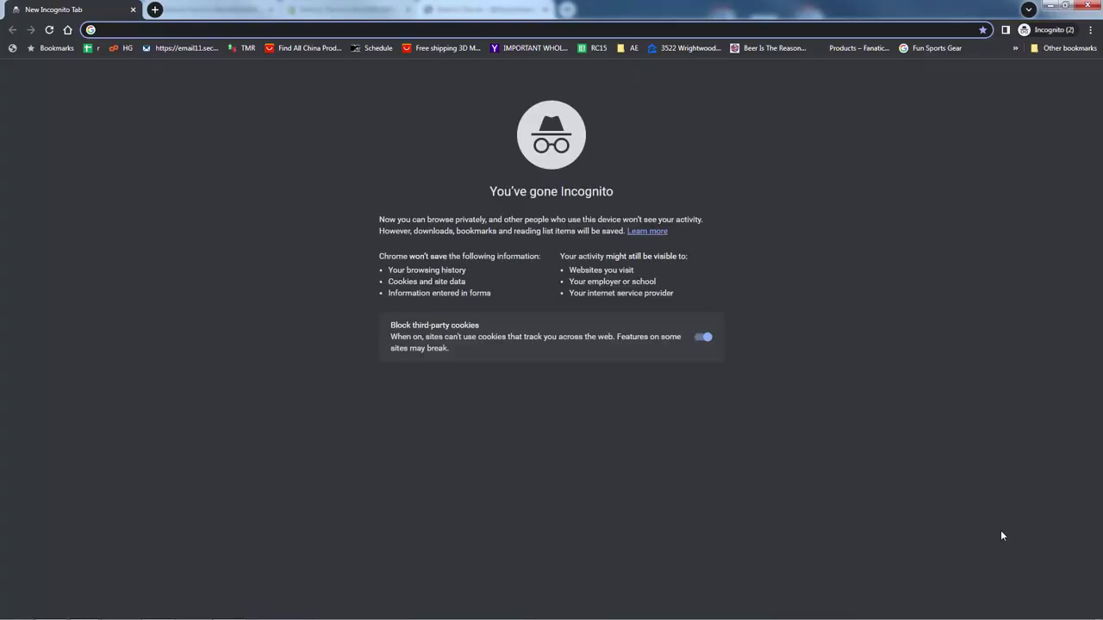
key(Return)
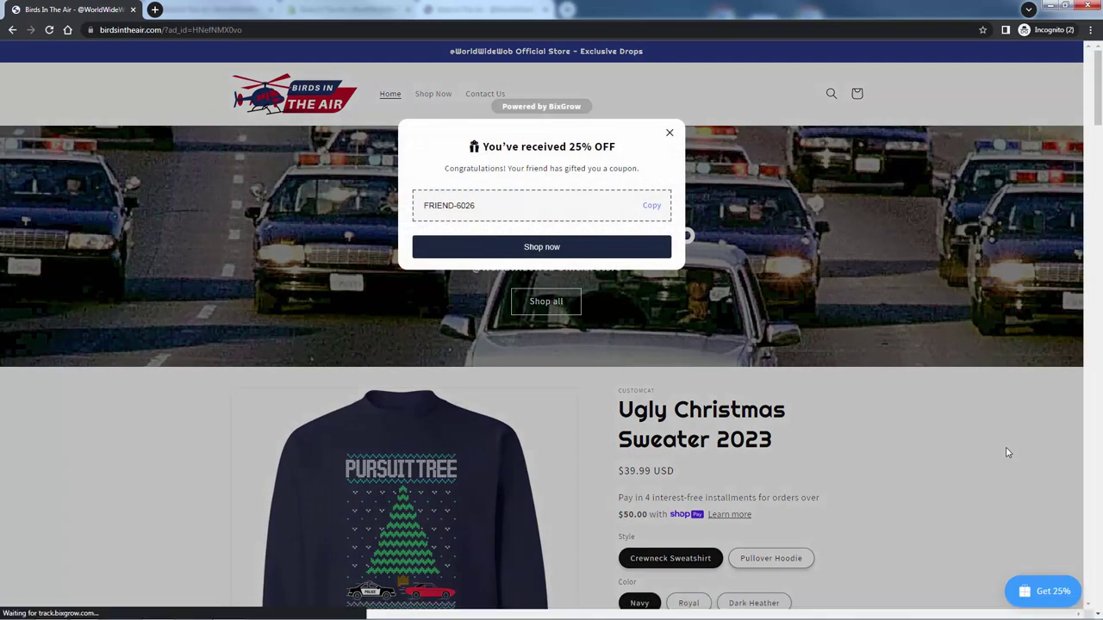
click(652, 211)
click(630, 245)
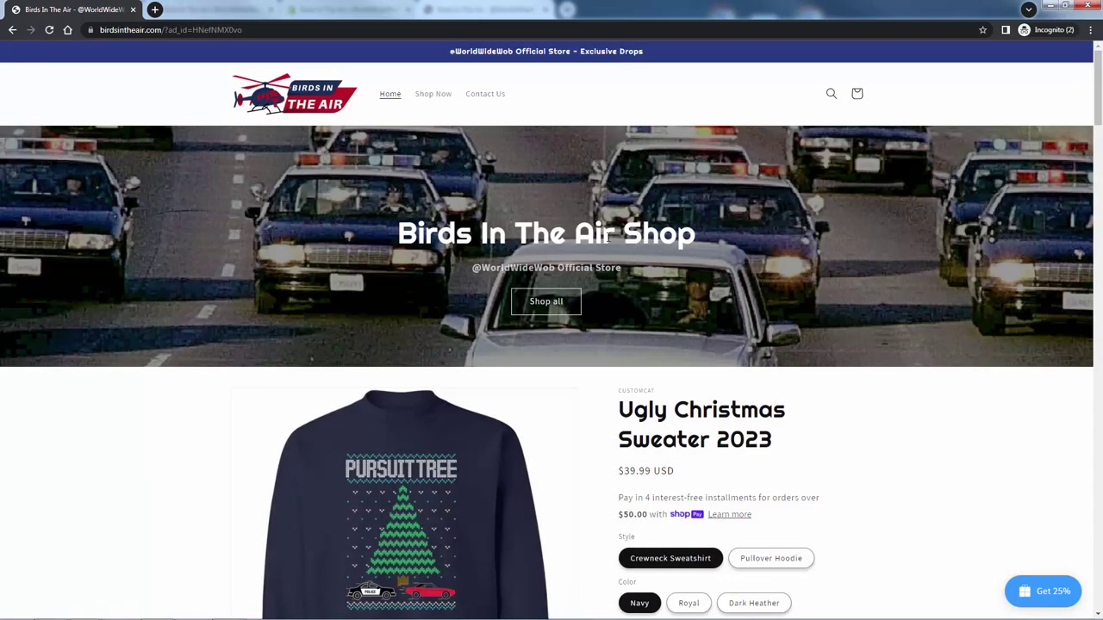
Step: Add the Ugly Christmas Sweater 2023 to the cart and check the $39.99-to-$29.99 FRIEND- discount
scroll(336, 258, down, 3)
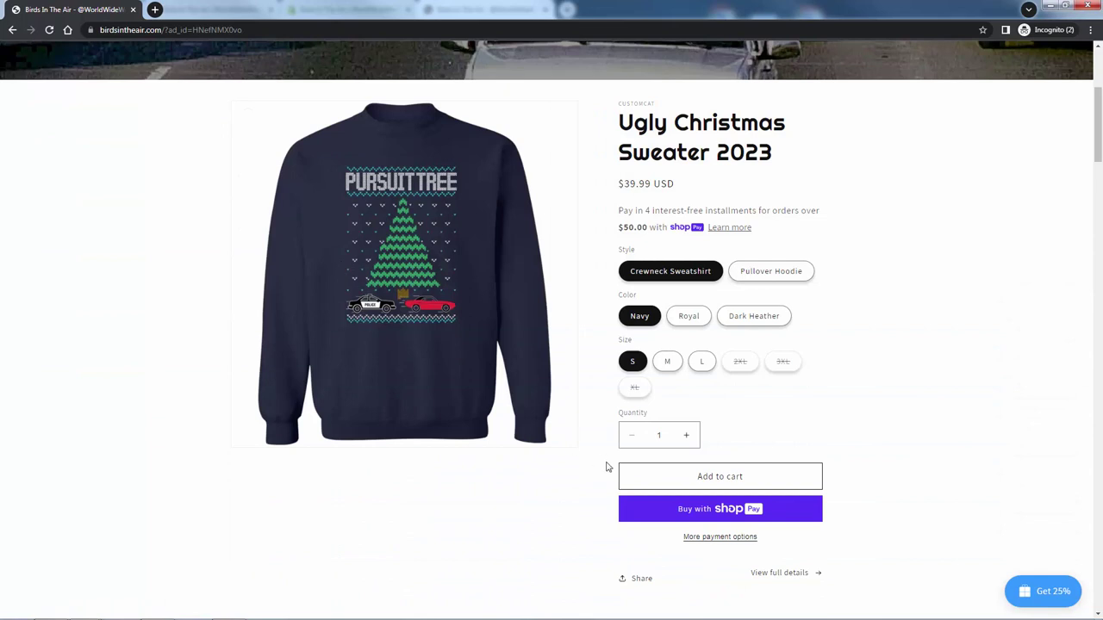
click(635, 473)
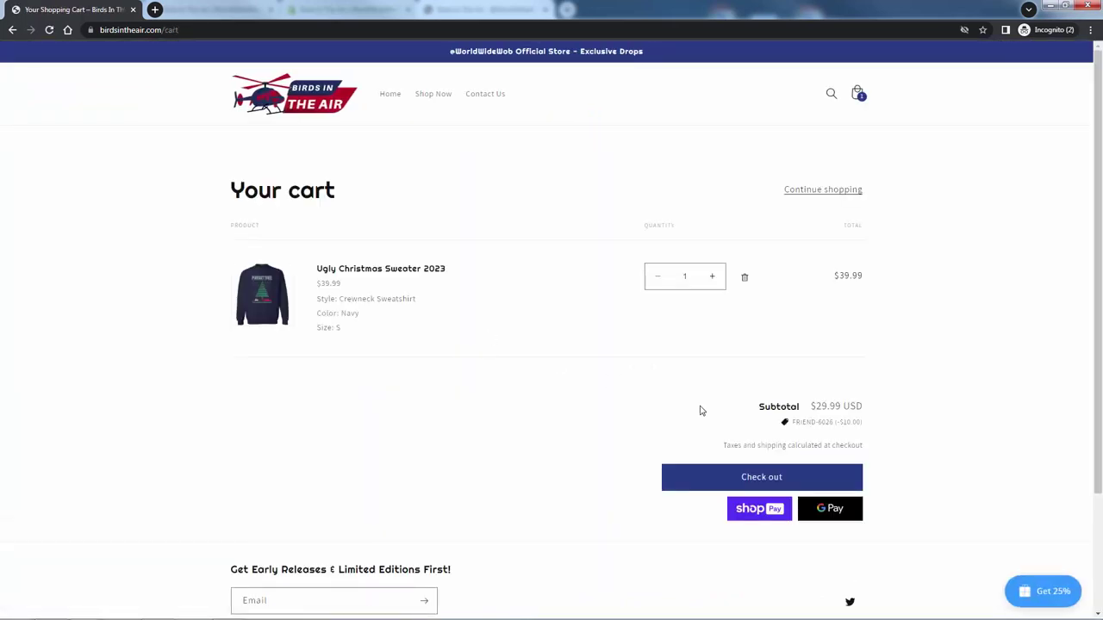
drag(872, 424, 774, 428)
click(774, 428)
drag(889, 440, 733, 411)
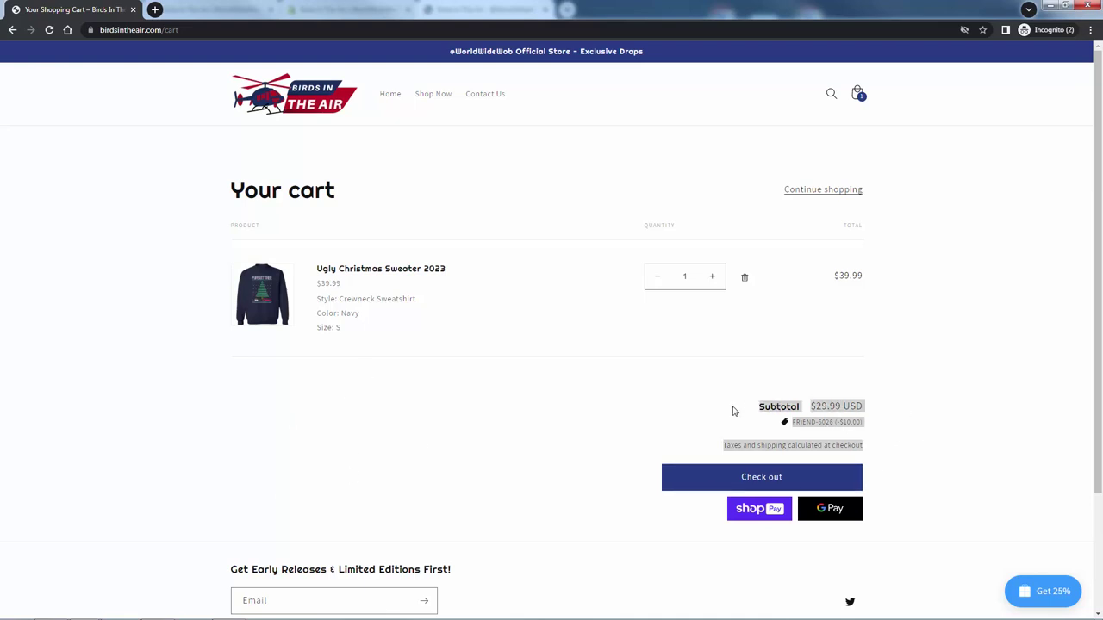